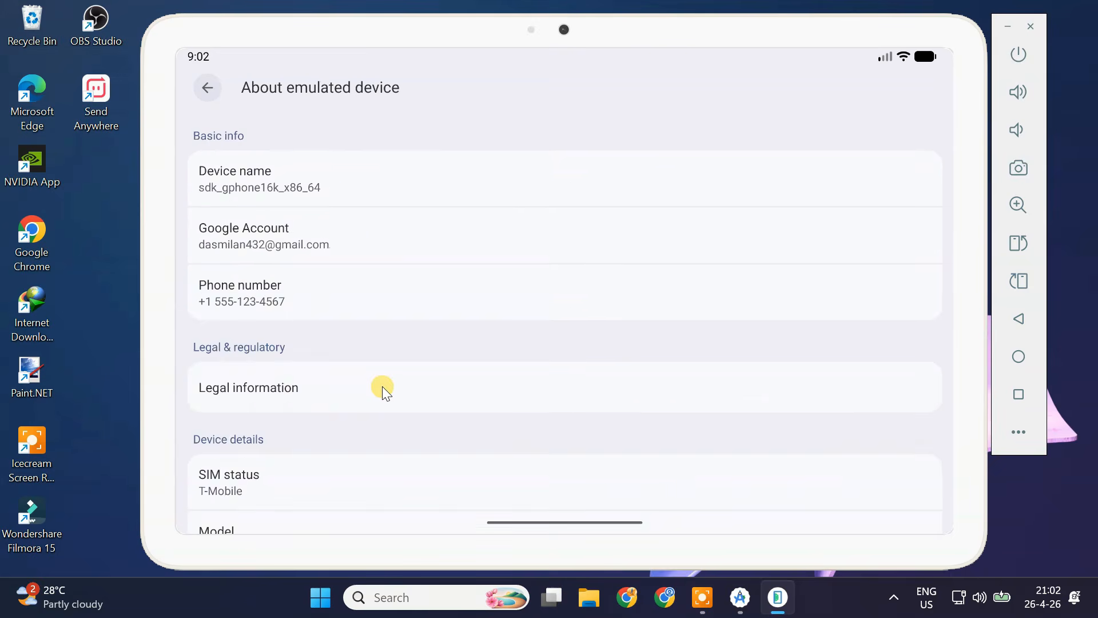
View the emulated device's details, launch the hidden animation from its Android version page, and return to the home screen.
scroll(382, 389, "down", 10)
scroll(384, 240, "up", 3)
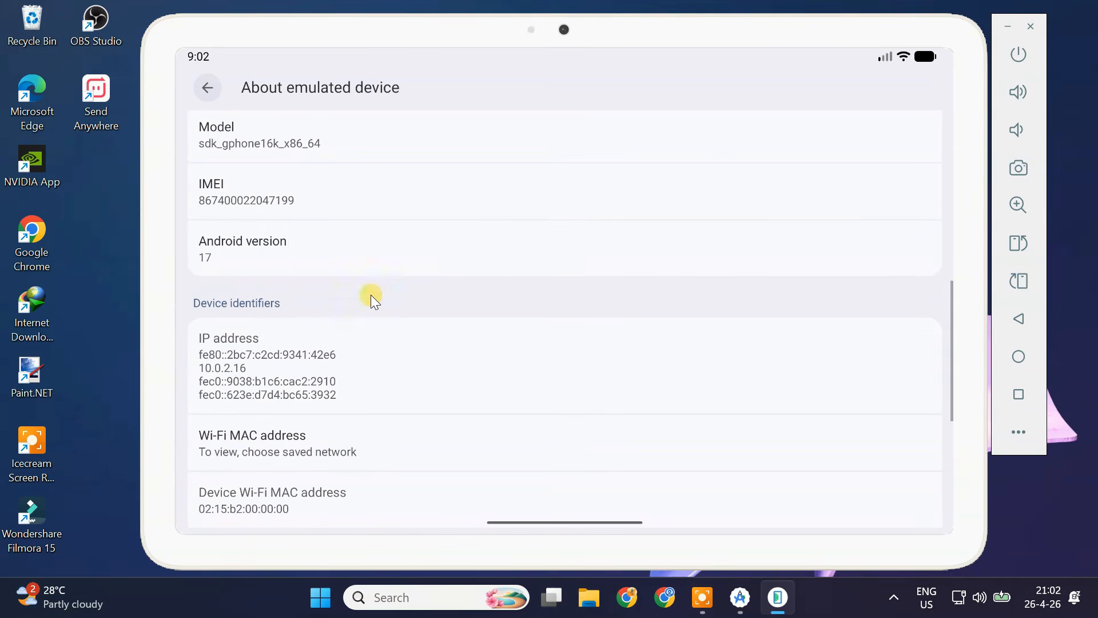
left_click(334, 260)
left_click(330, 146)
left_click(330, 146)
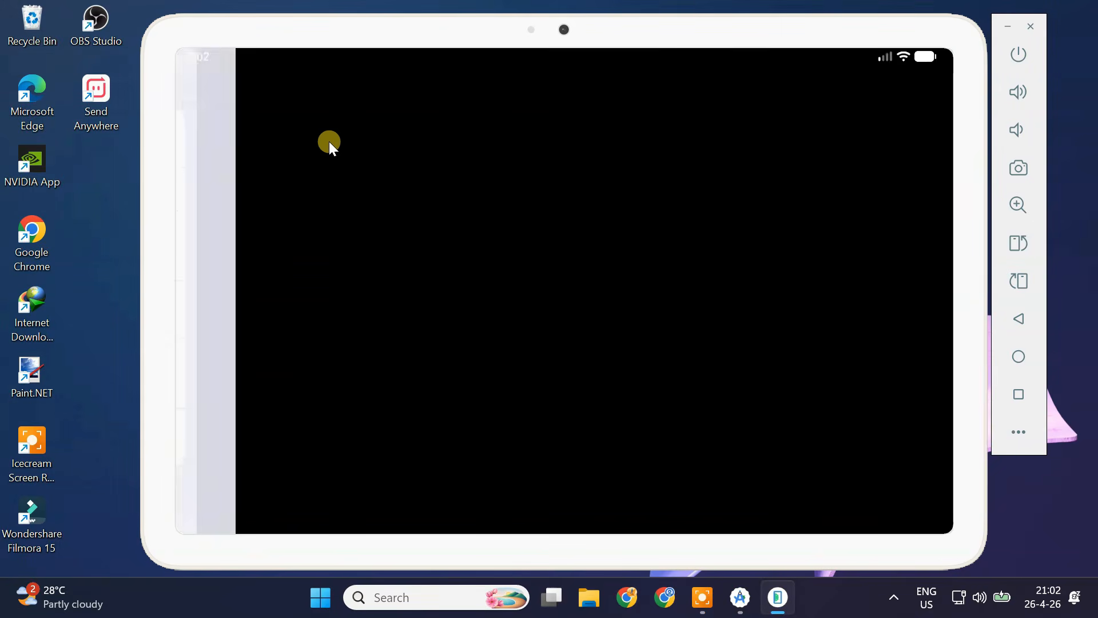
left_click(1018, 320)
left_click(1018, 319)
left_click(1018, 320)
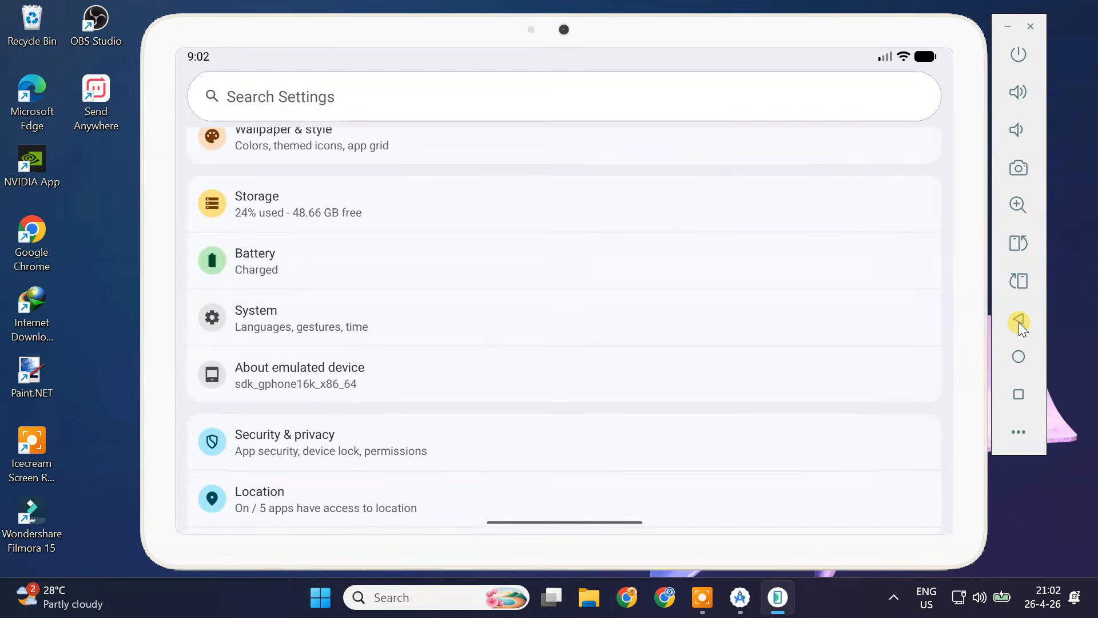
left_click(1017, 320)
Open the Play Store and browse its Apps and Games sections.
left_click(783, 490)
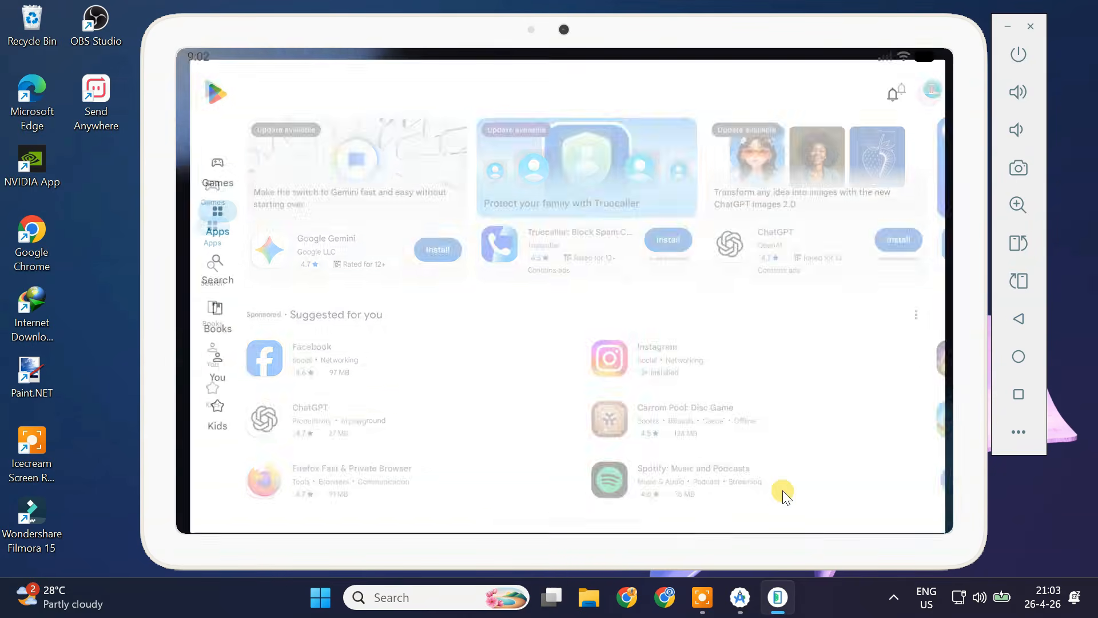
left_click_drag(412, 392, 548, 294)
scroll(532, 409, "down", 10)
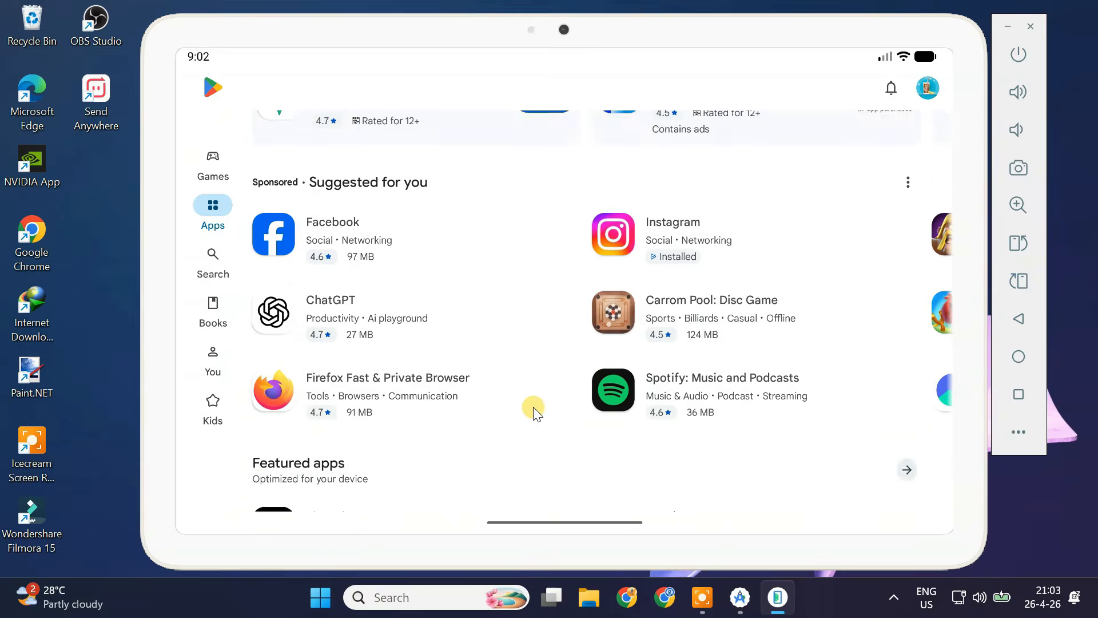
left_click(216, 169)
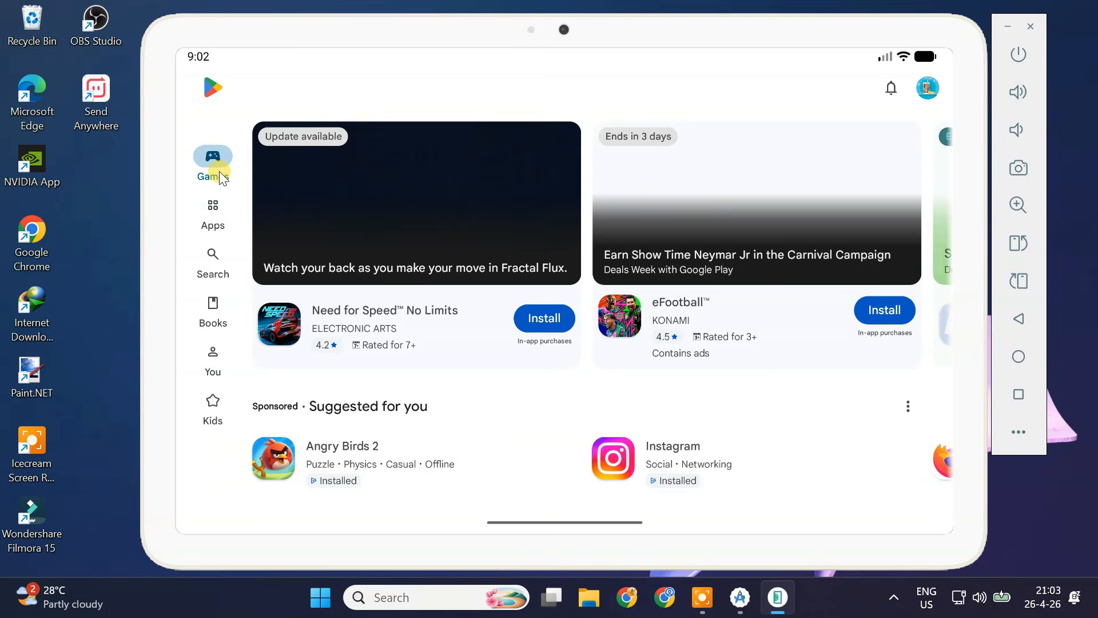
scroll(583, 290, "down", 8)
scroll(646, 265, "down", 5)
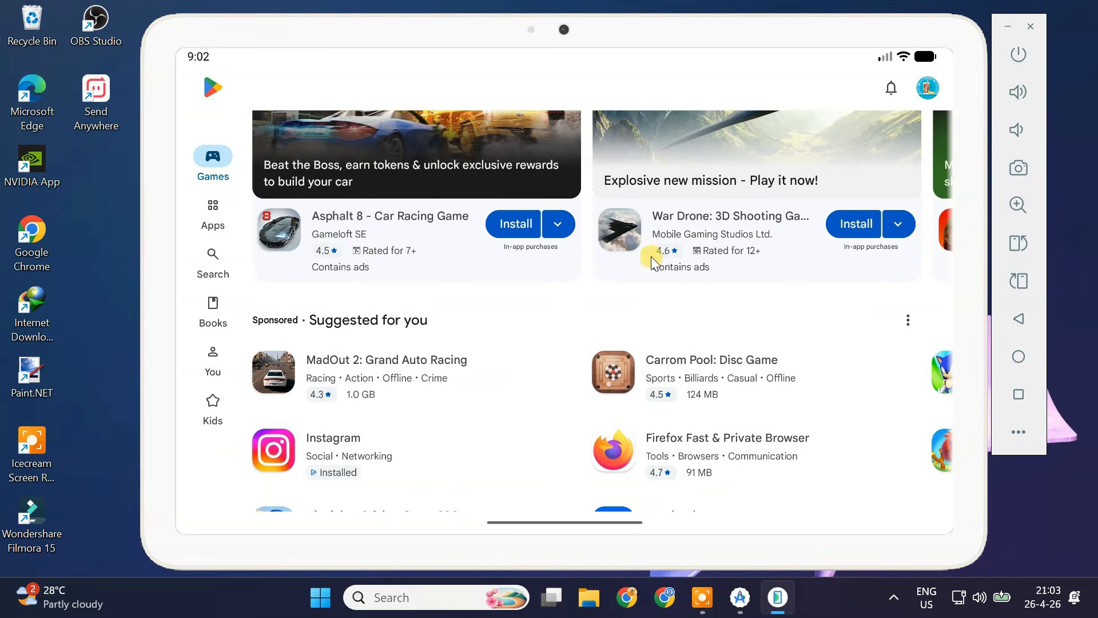
scroll(857, 346, "up", 12)
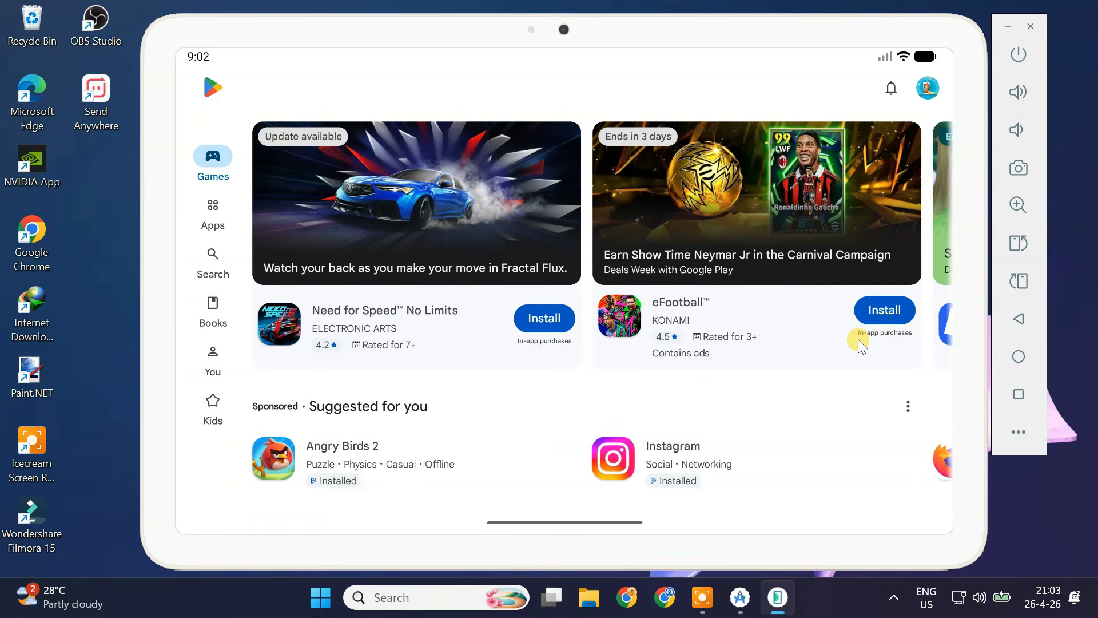
Search the Play Store for "angry birds" and launch the installed Angry Birds 2 game.
left_click(212, 260)
left_click(436, 86)
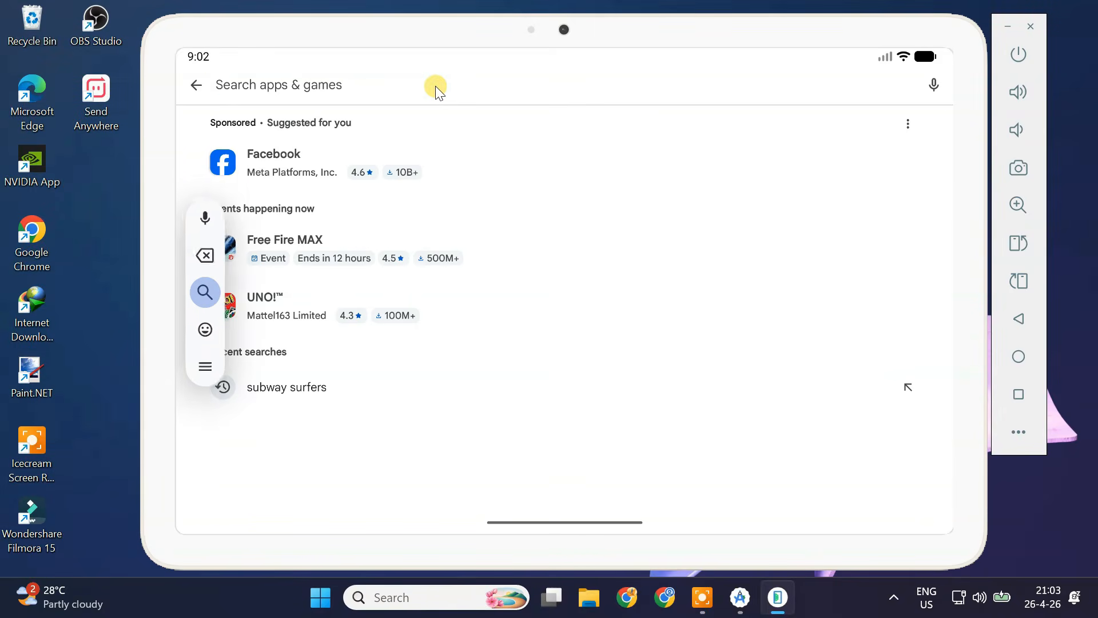
type("angry")
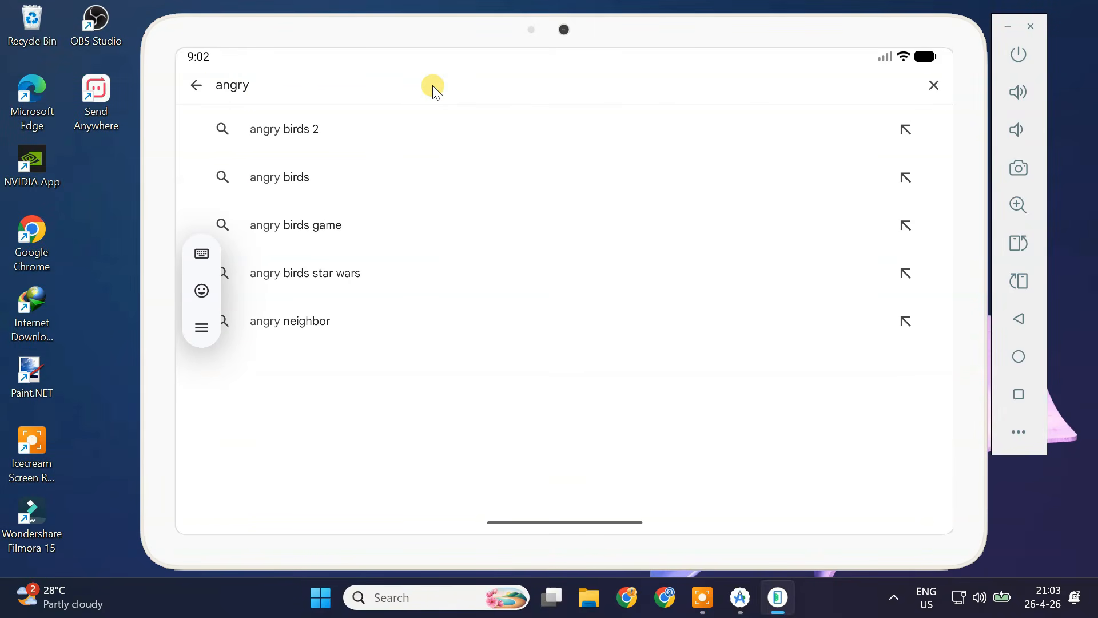
left_click(338, 179)
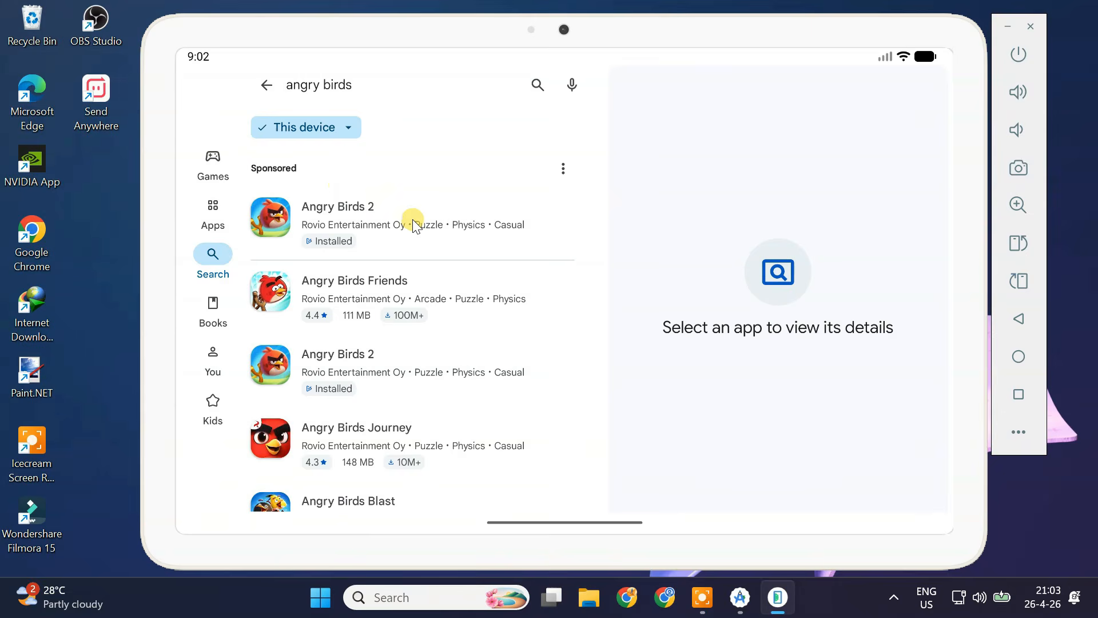
left_click(414, 220)
left_click(369, 245)
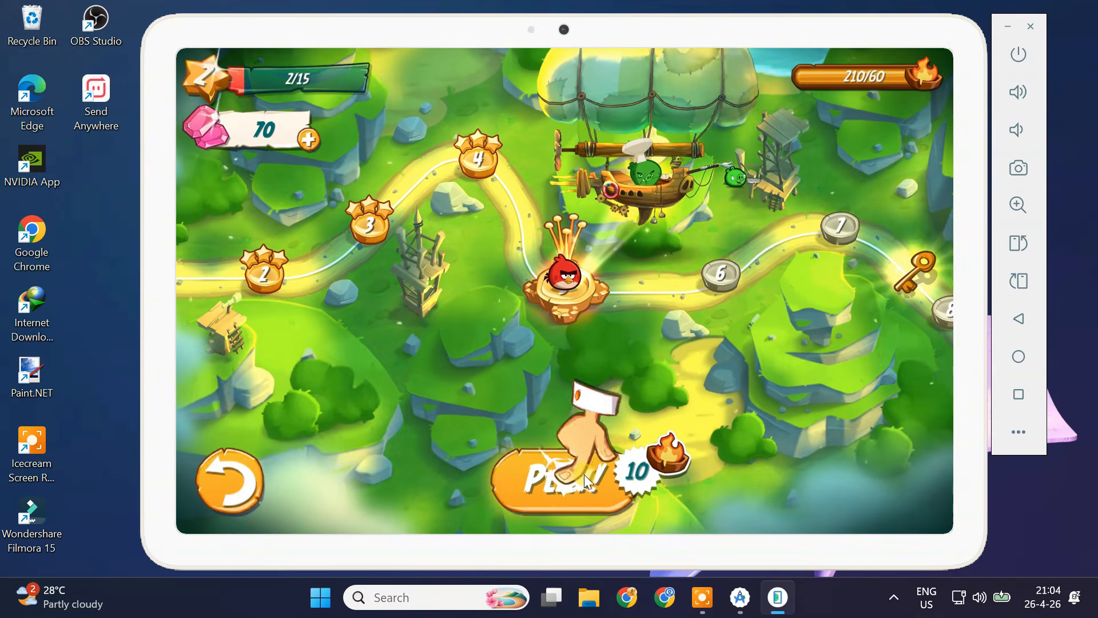
Start level 5 of Angry Birds 2 and launch the red bird and the black bird at the pig structures.
left_click(584, 475)
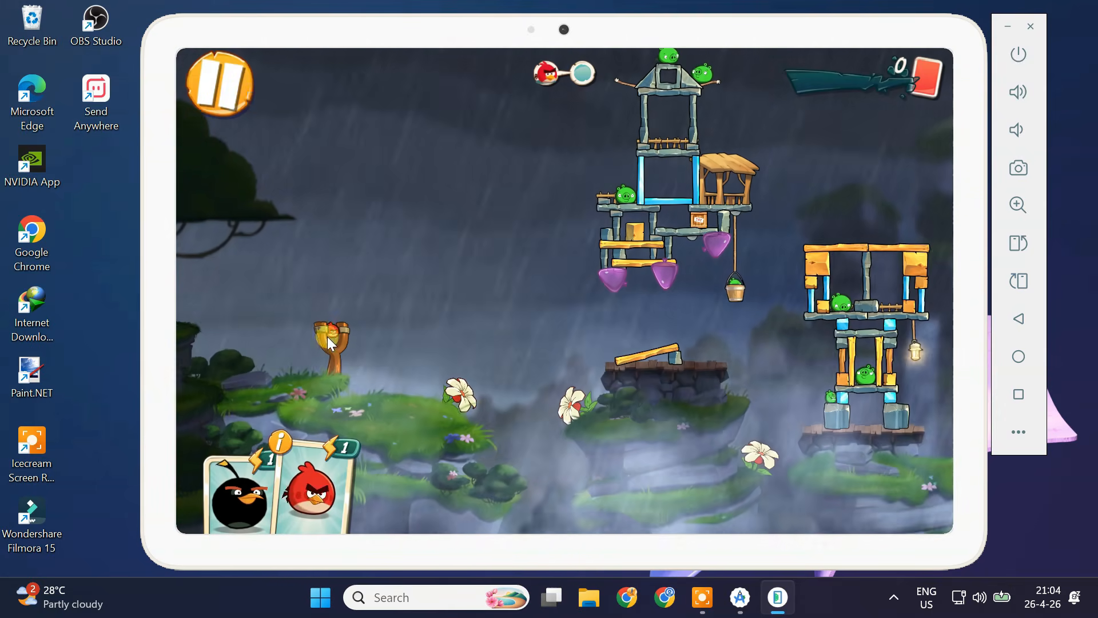
left_click_drag(328, 337, 291, 368)
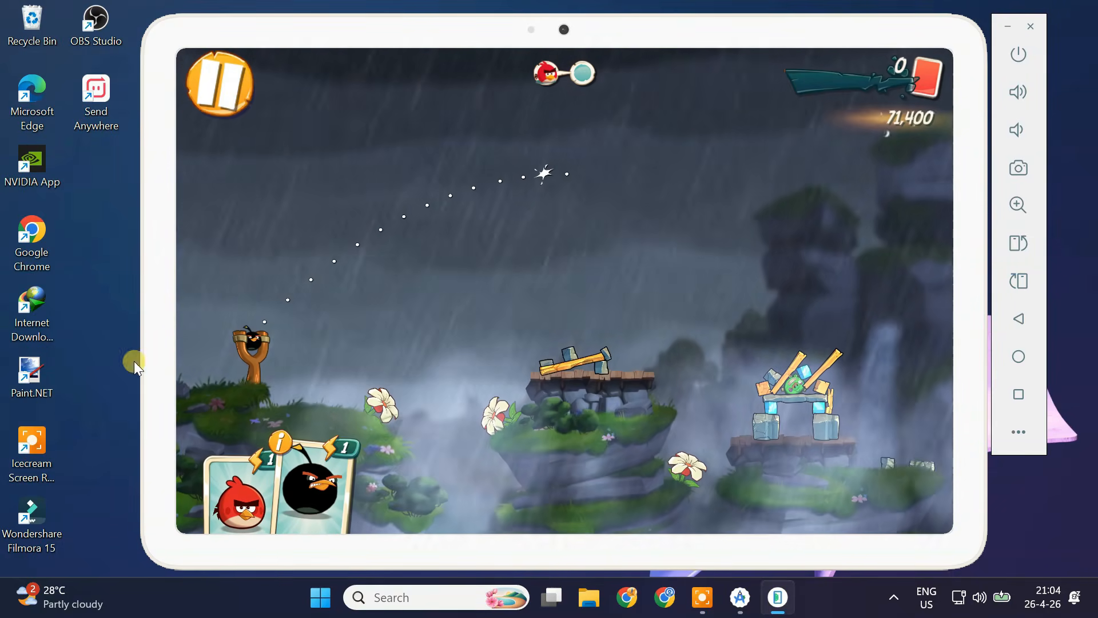
left_click_drag(249, 341, 212, 366)
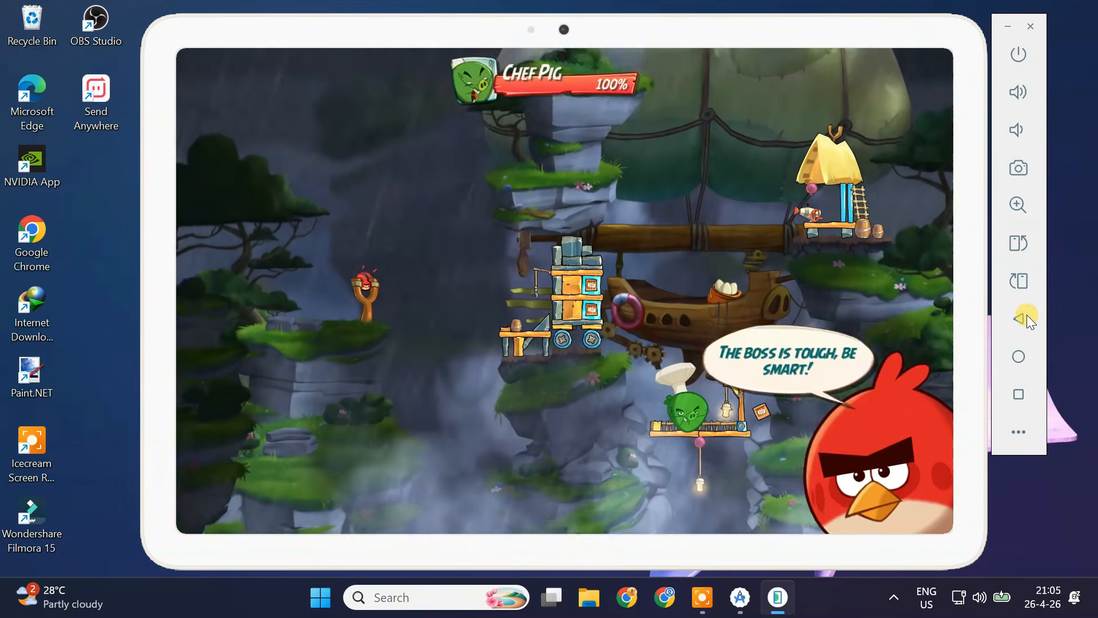
Pause the Angry Birds 2 level and leave the game for the tablet's home screen.
left_click(1026, 318)
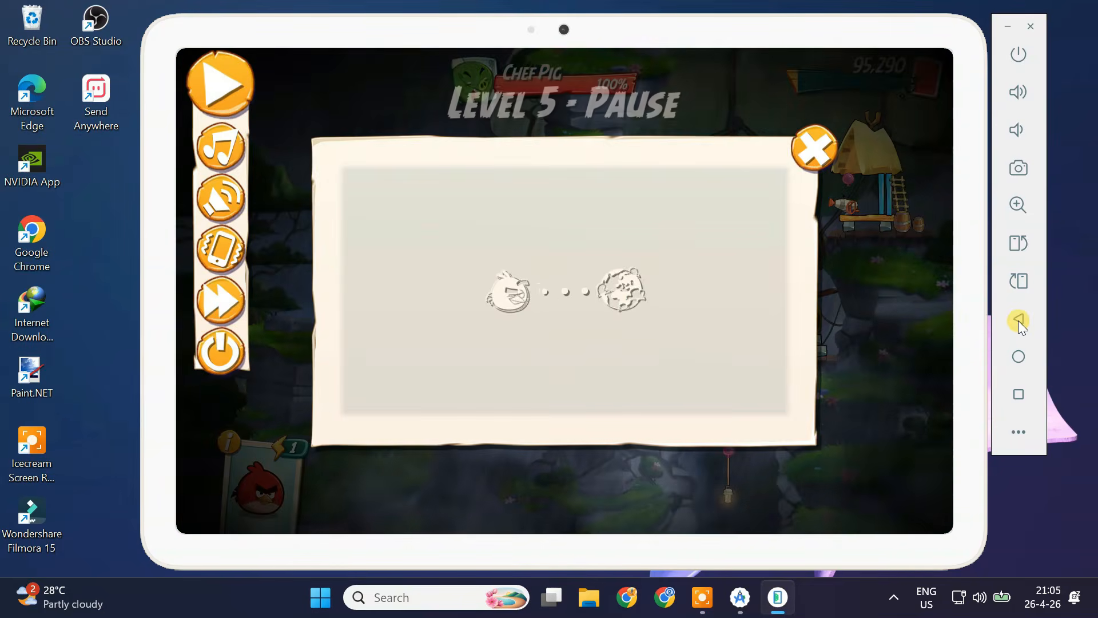
left_click(1018, 320)
left_click(1018, 321)
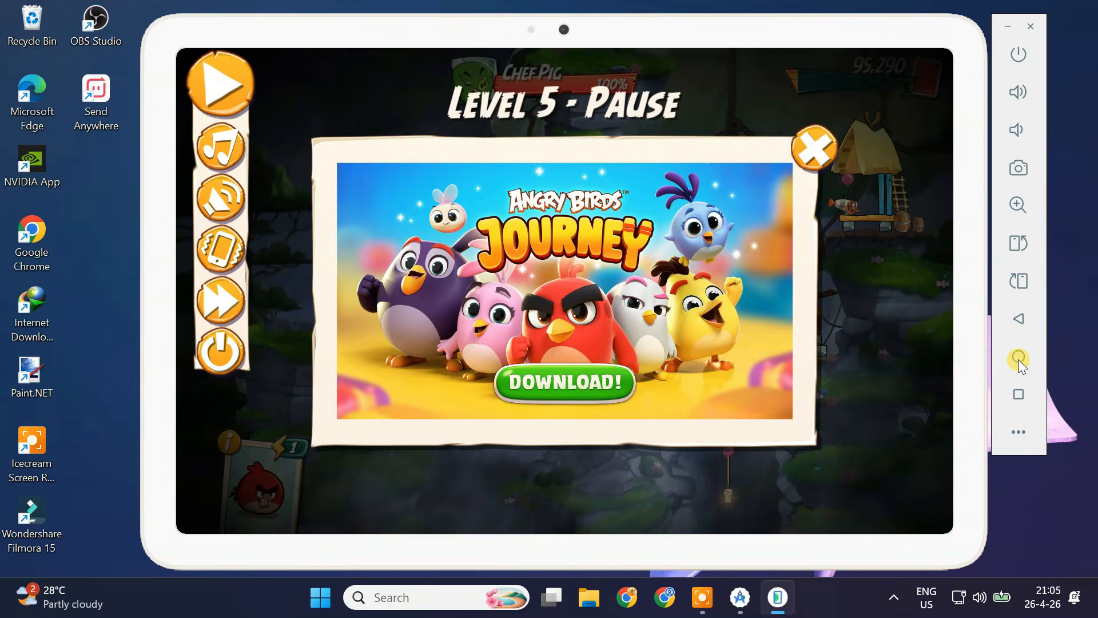
left_click(1018, 356)
Open YouTube from the tablet's recent apps and browse its video feed.
left_click(1018, 394)
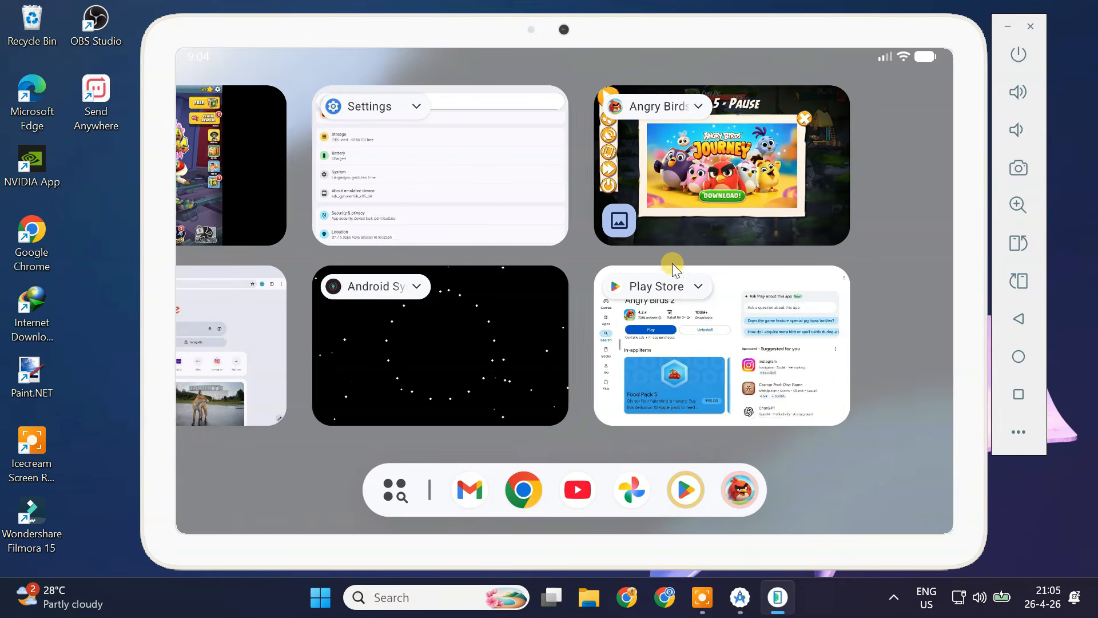
scroll(629, 263, "up", 3)
left_click(504, 198)
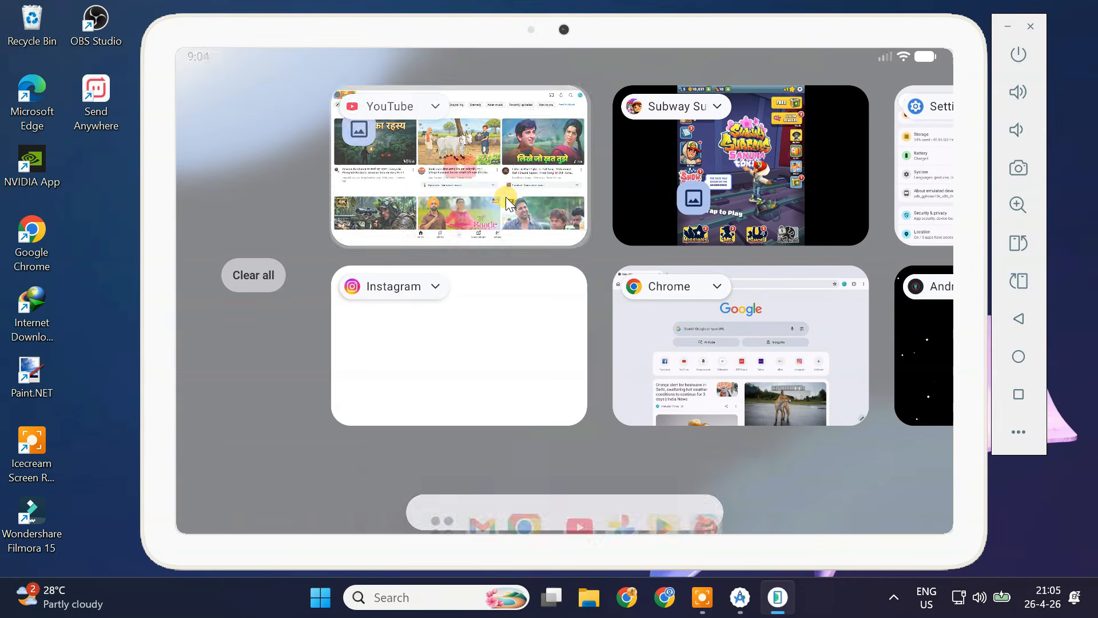
scroll(730, 341, "down", 6)
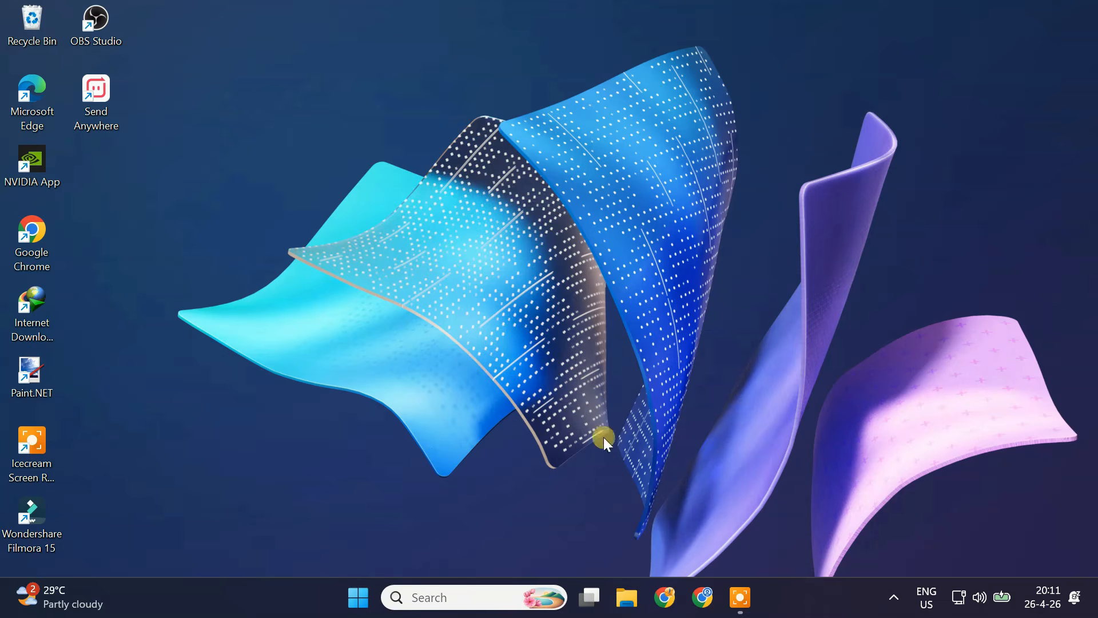
Switch to Chrome, search for "android studio" and open the Android Developers download page.
left_click(708, 605)
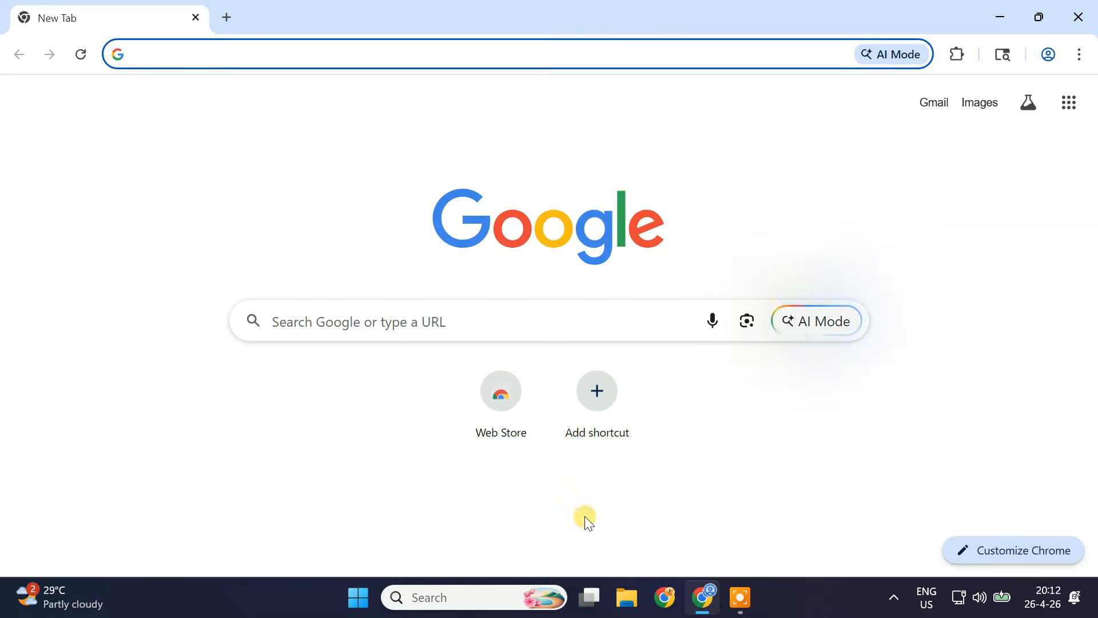
type("android studio")
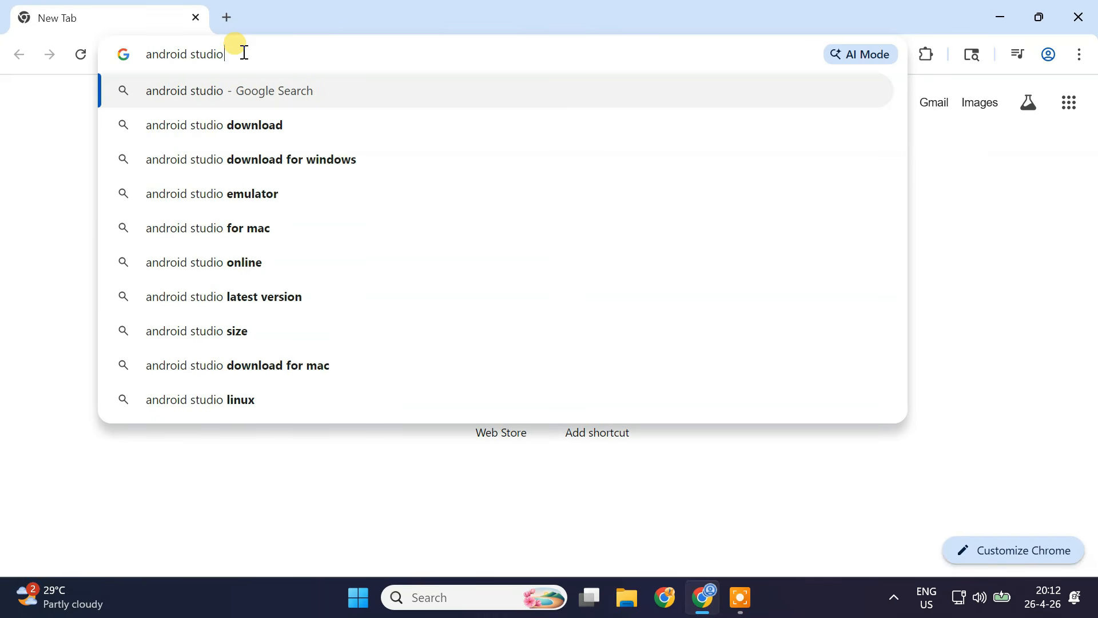
key("Return")
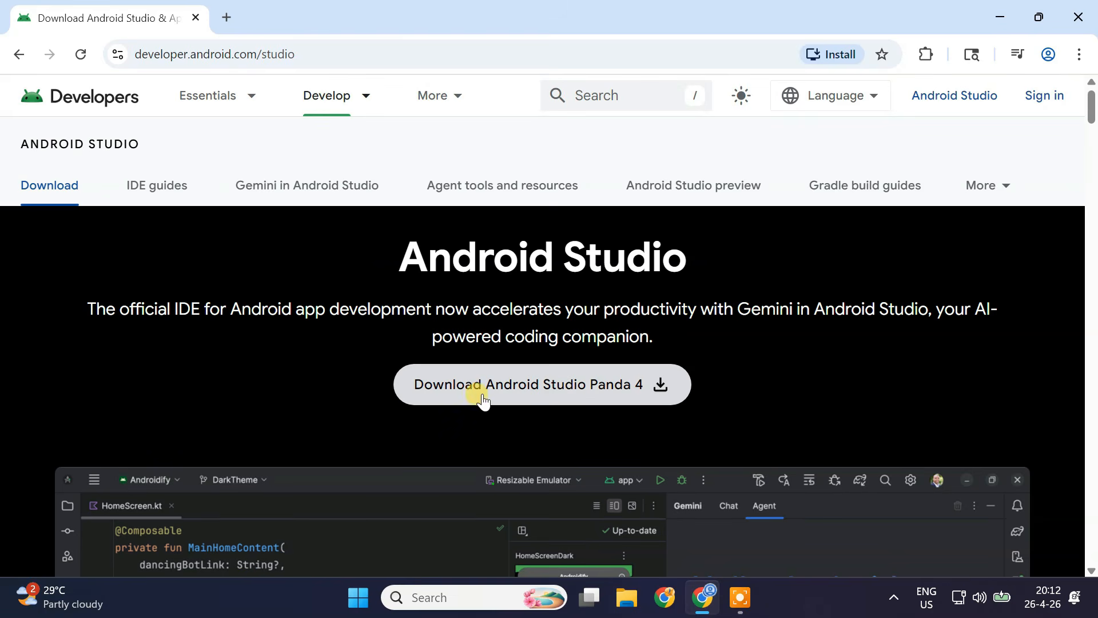
Agree to the licence terms and download Android Studio Panda 4 | 2025.3.4 for Windows.
left_click(625, 400)
scroll(624, 400, "down", 15)
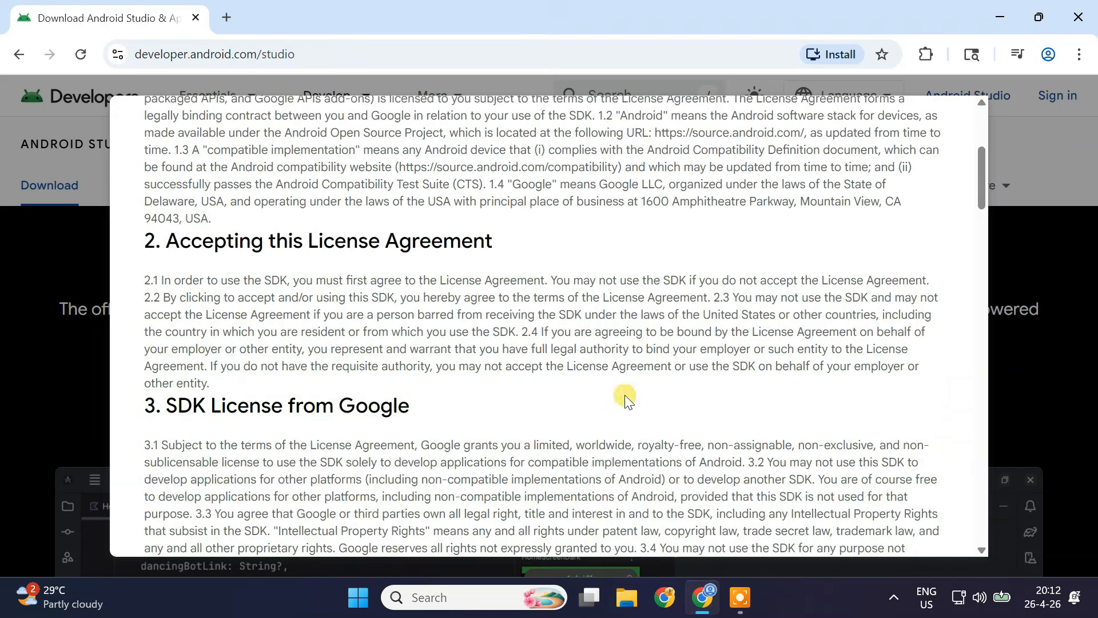
scroll(624, 401, "down", 20)
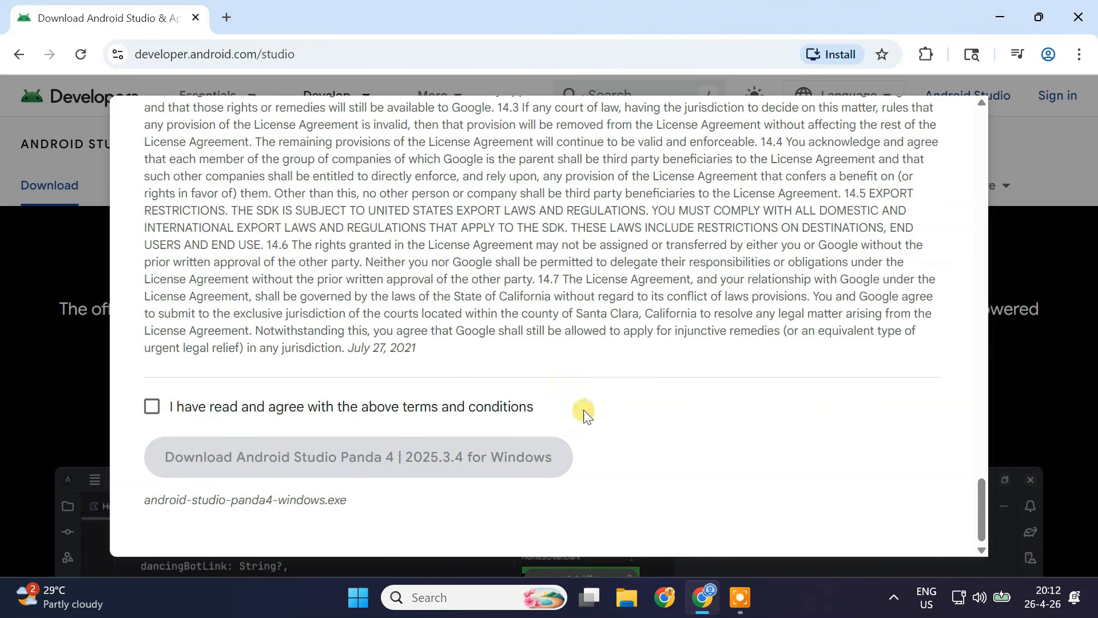
left_click(152, 407)
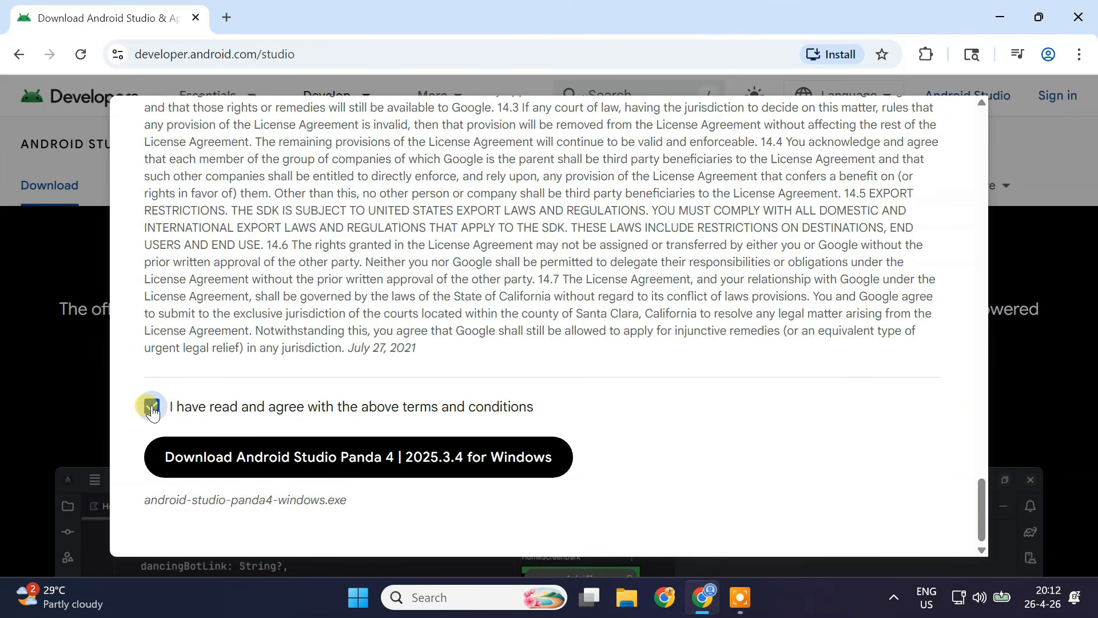
left_click(271, 461)
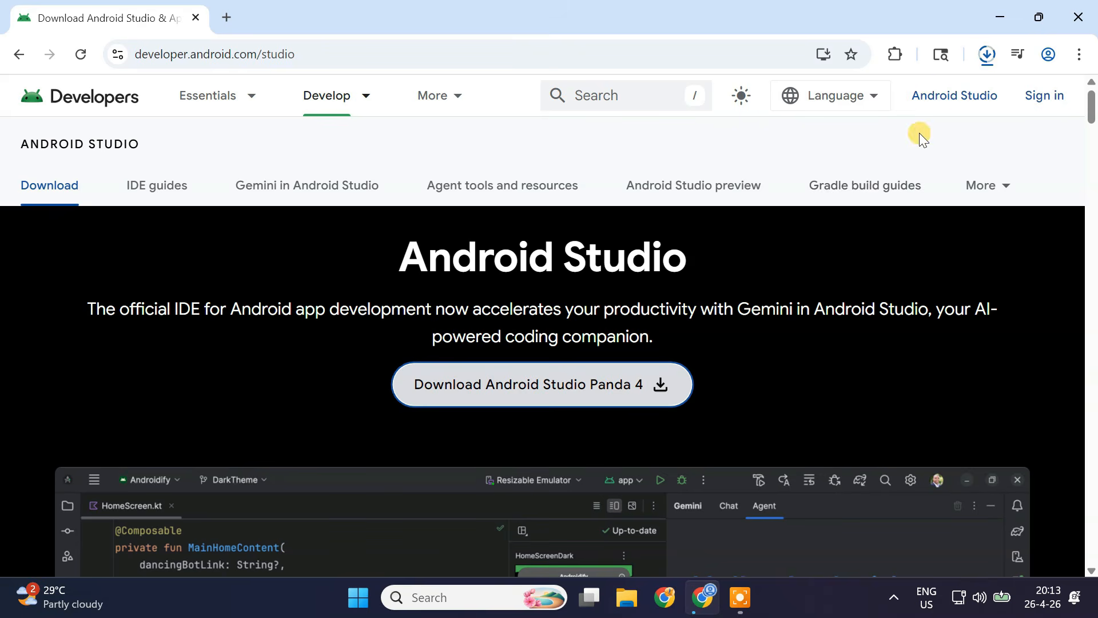
Show the downloaded android-studio-panda4-windows installer in its folder and close the browser.
left_click(988, 55)
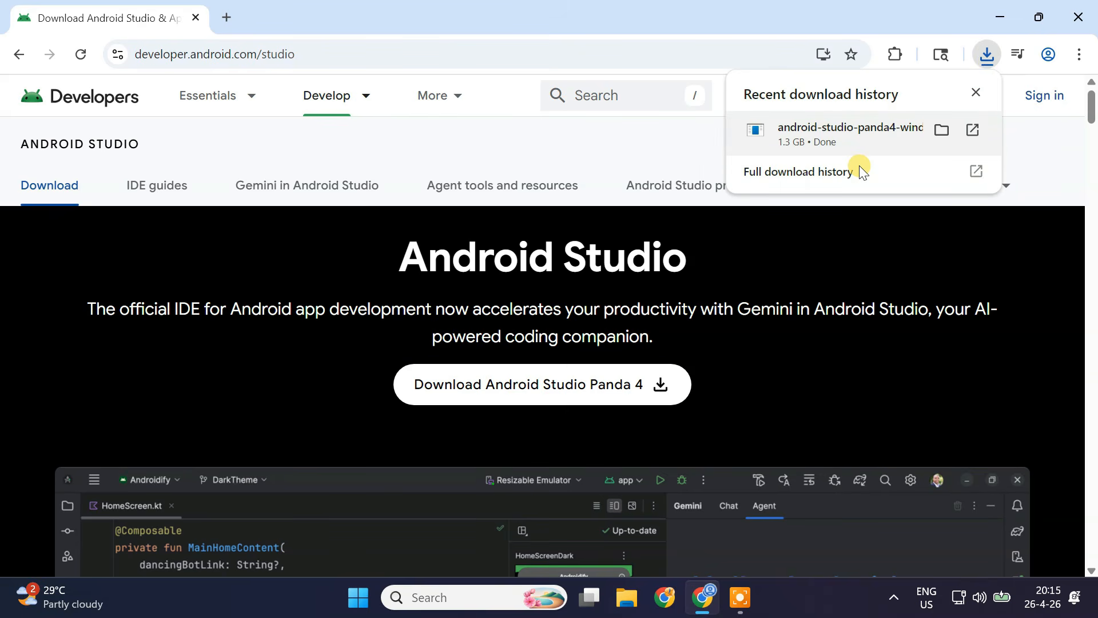
left_click(942, 132)
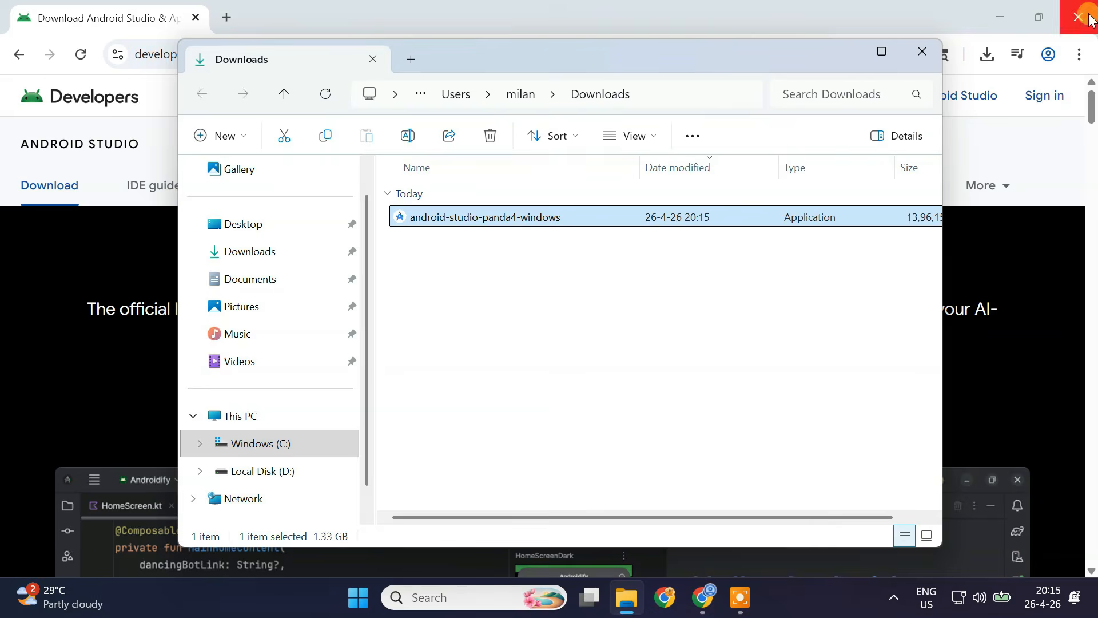
left_click(1078, 17)
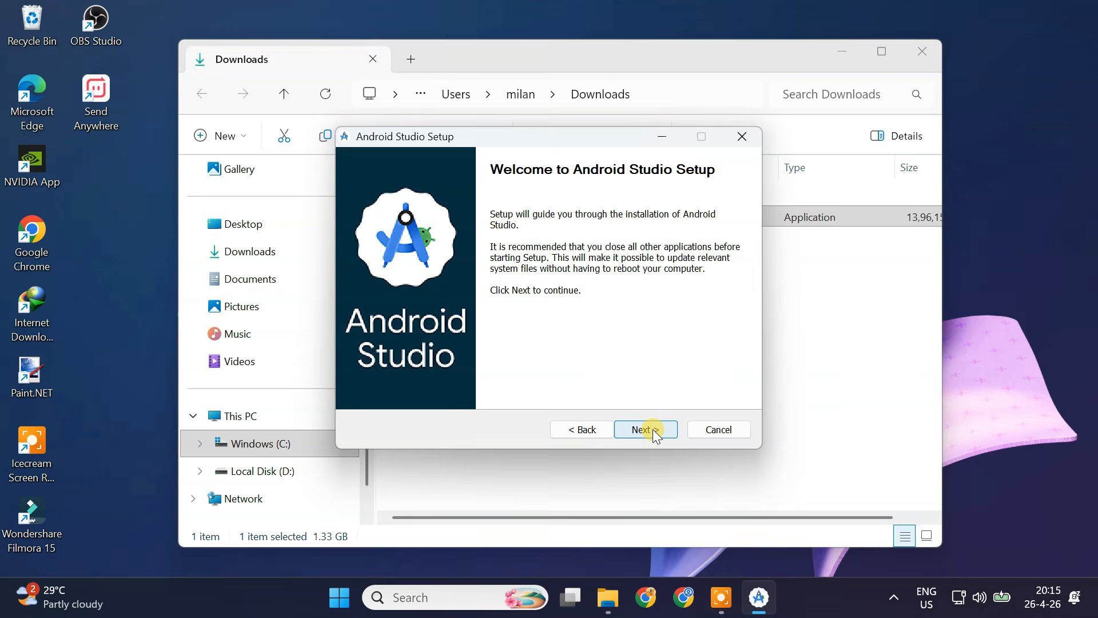
Install Android Studio with the Android Virtual Device component and default settings, finishing setup with Start Android Studio enabled.
left_click(655, 436)
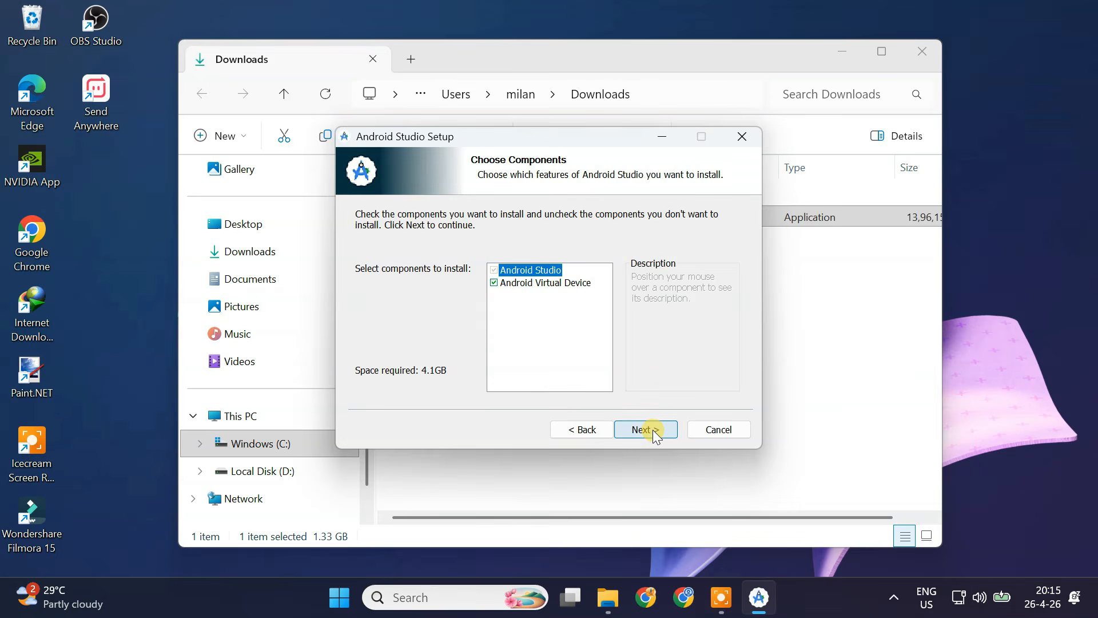
left_click(656, 436)
left_click(656, 436)
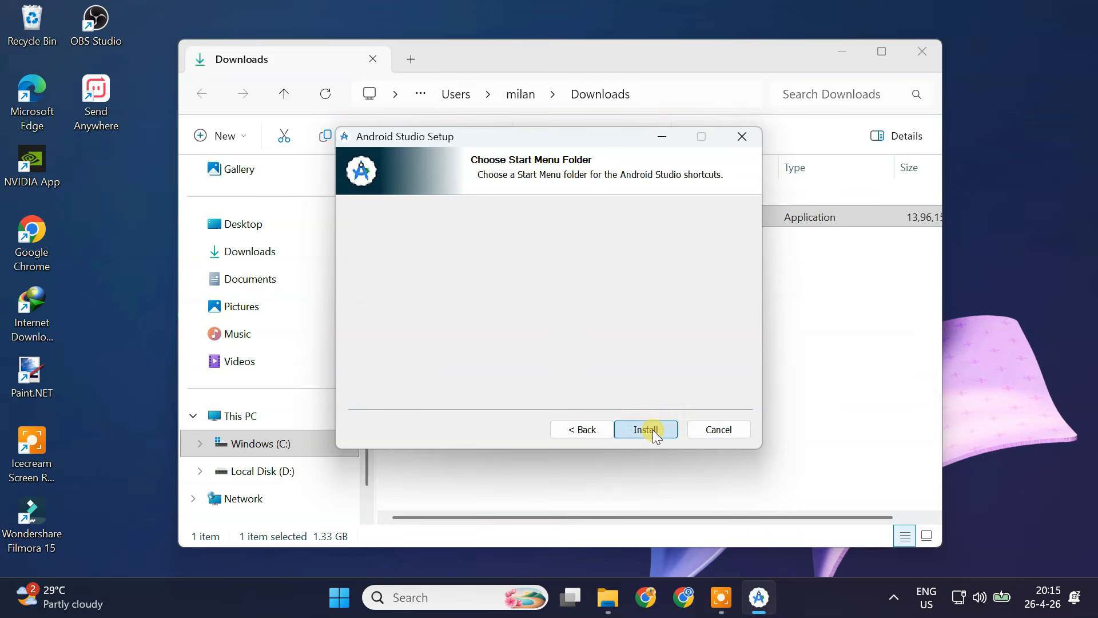
left_click(653, 430)
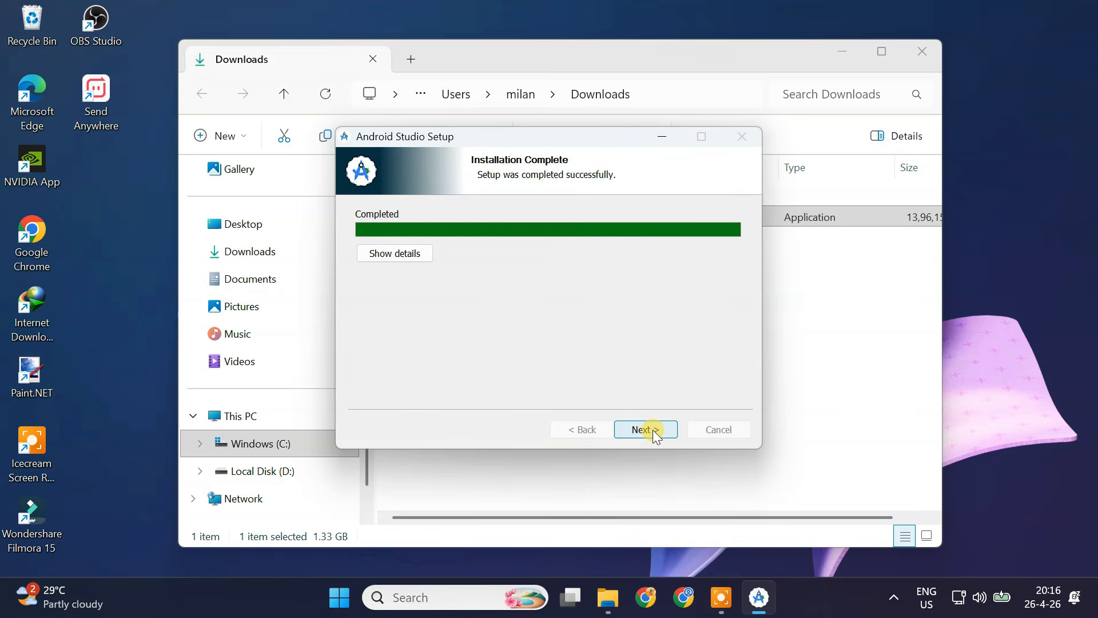
left_click(656, 433)
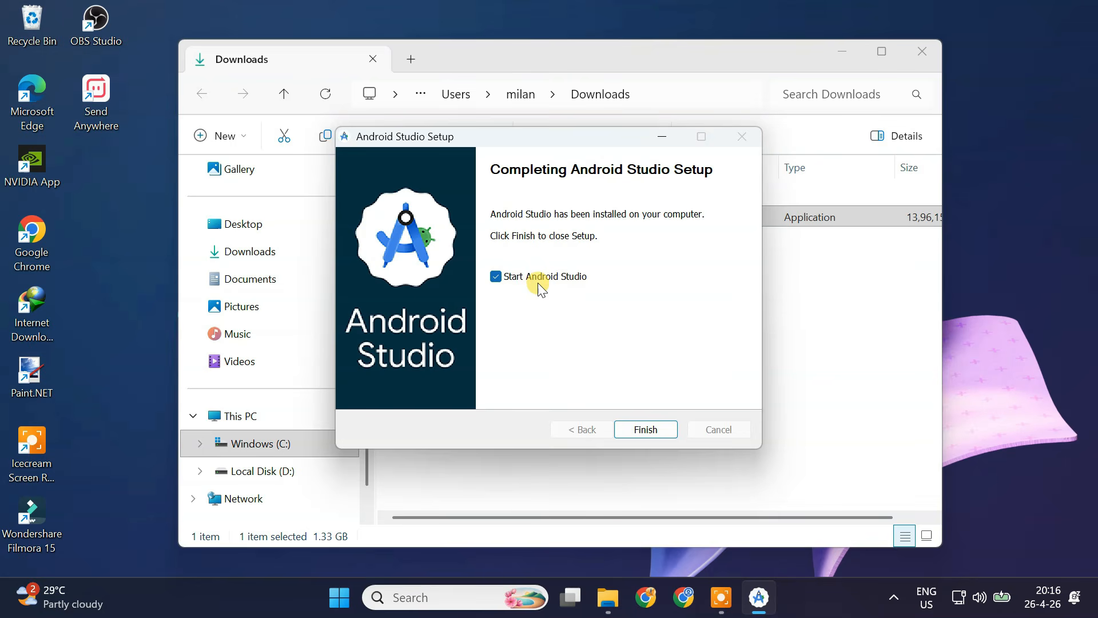
left_click(646, 429)
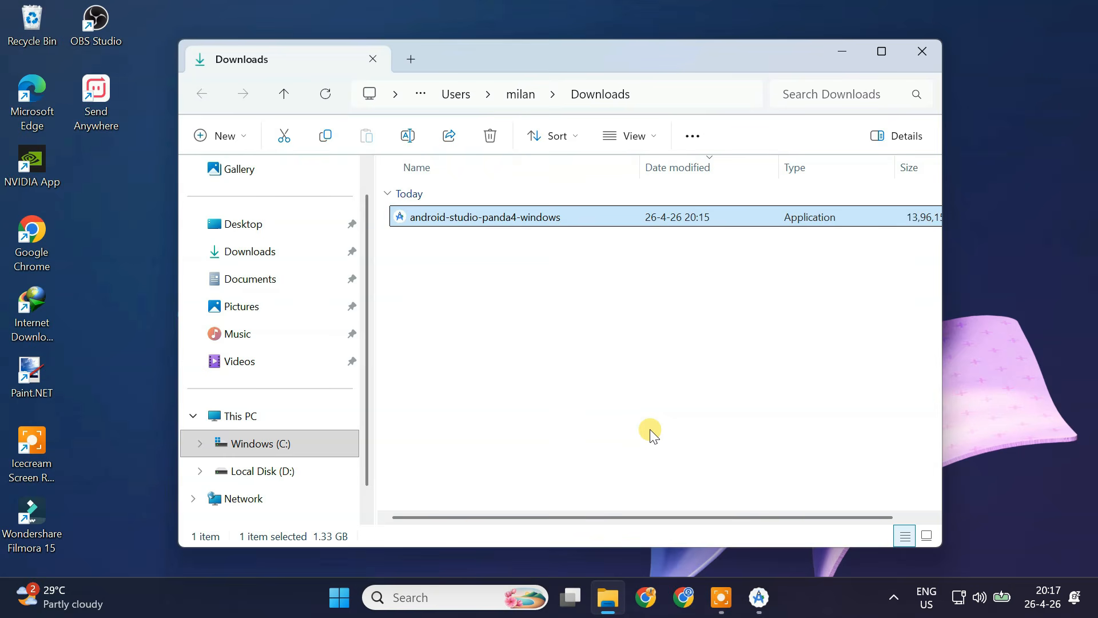
Close the Downloads folder, decline sending usage statistics and choose the Standard install type in the Android Studio Setup Wizard.
left_click(914, 59)
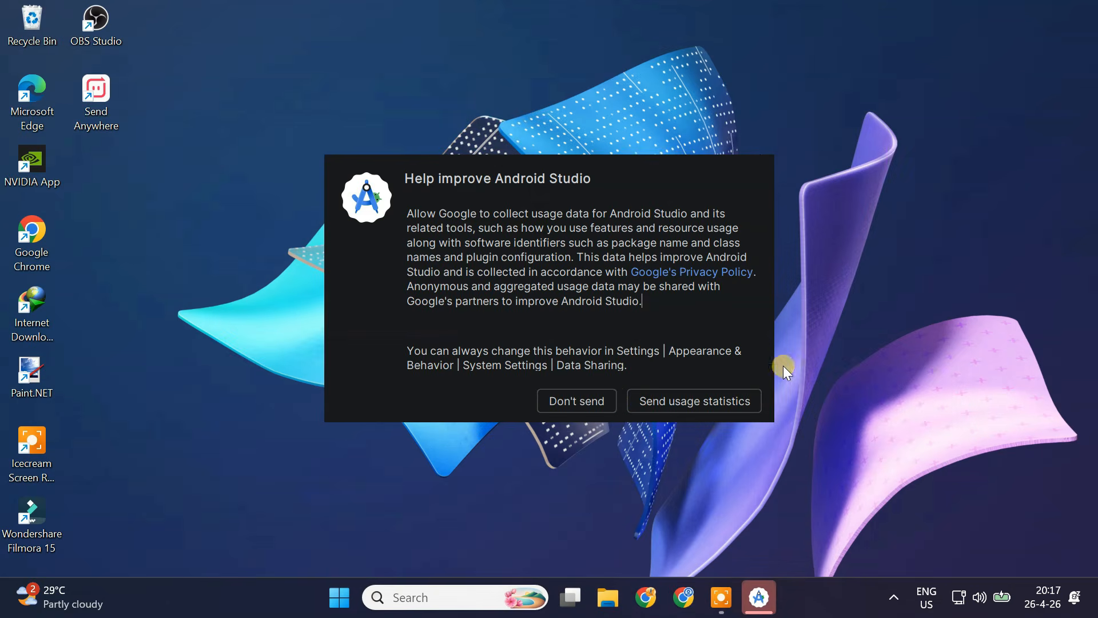
left_click(576, 401)
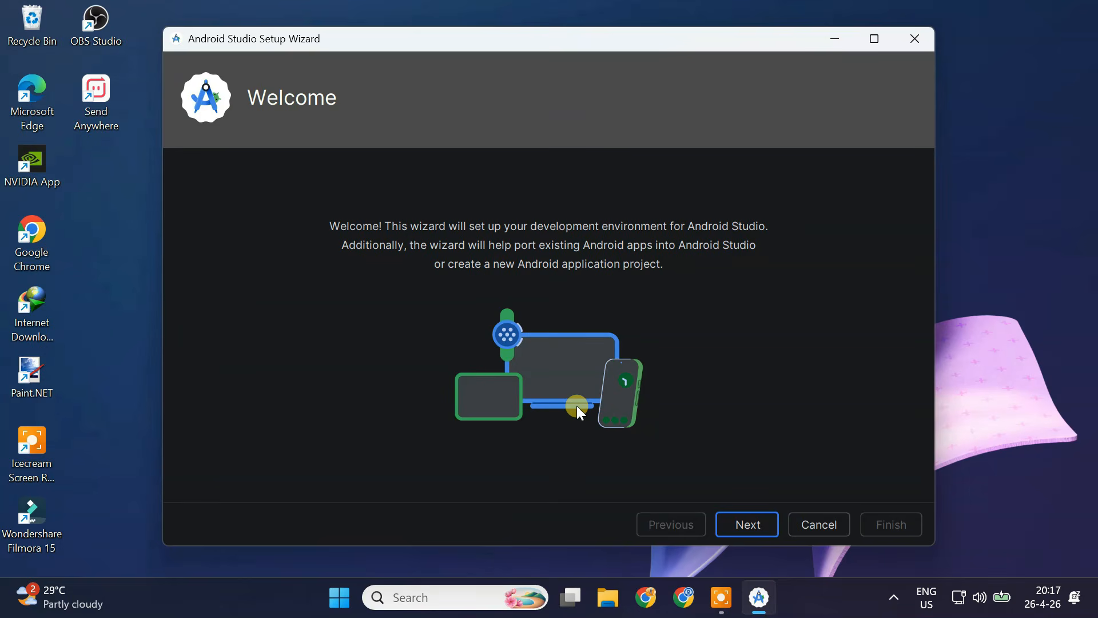
left_click(753, 525)
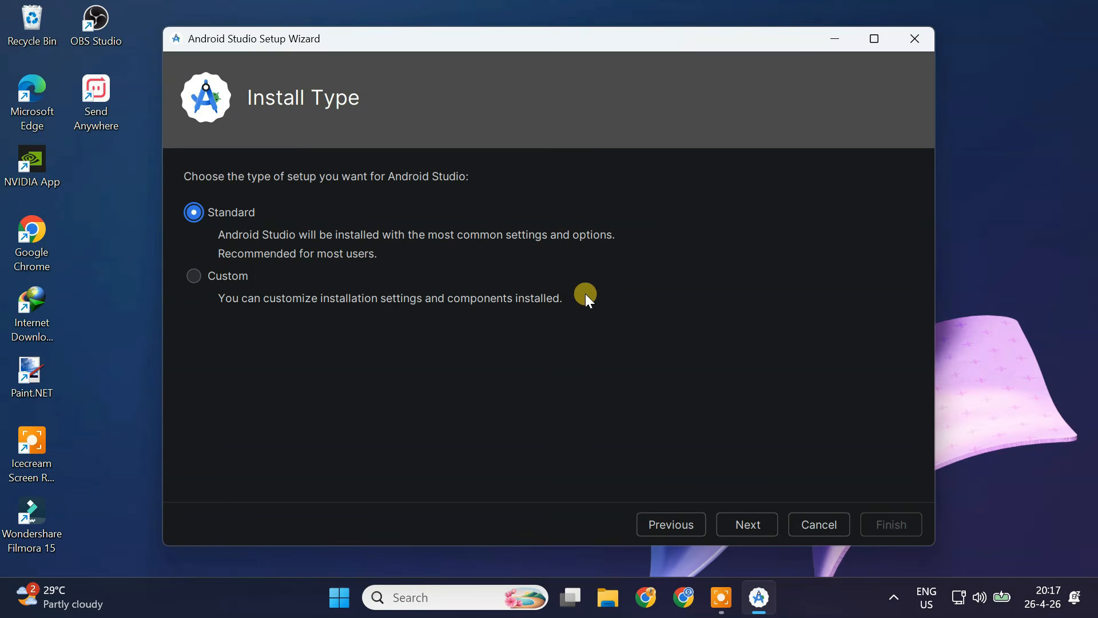
left_click(748, 526)
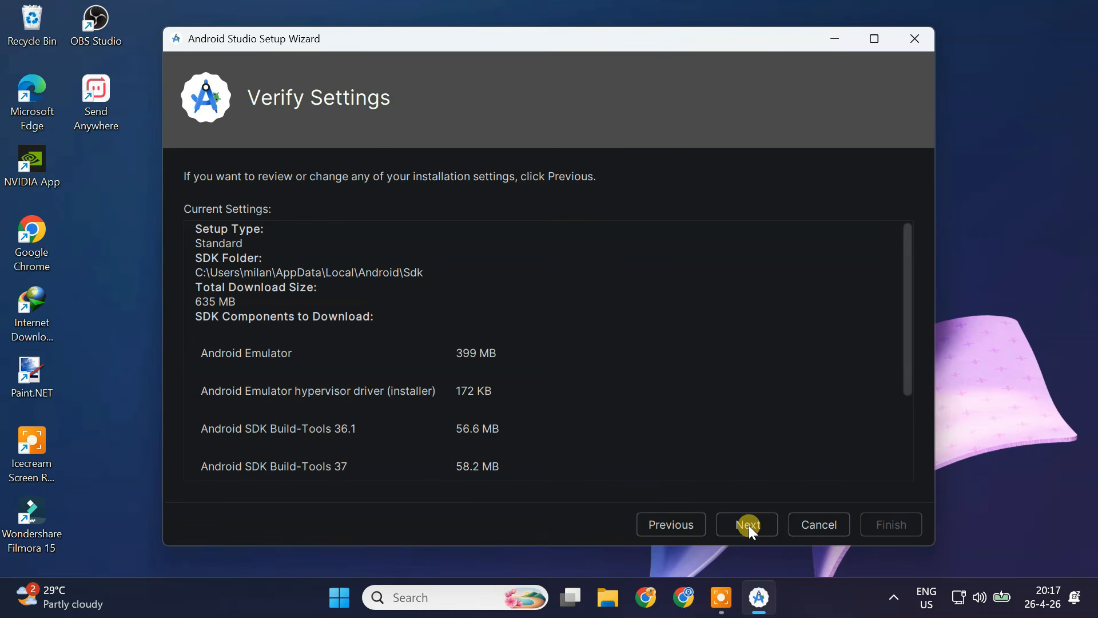
Review the setup settings, accept the android-sdk-license and download the SDK components to finish the setup wizard.
left_click_drag(907, 331, 907, 450)
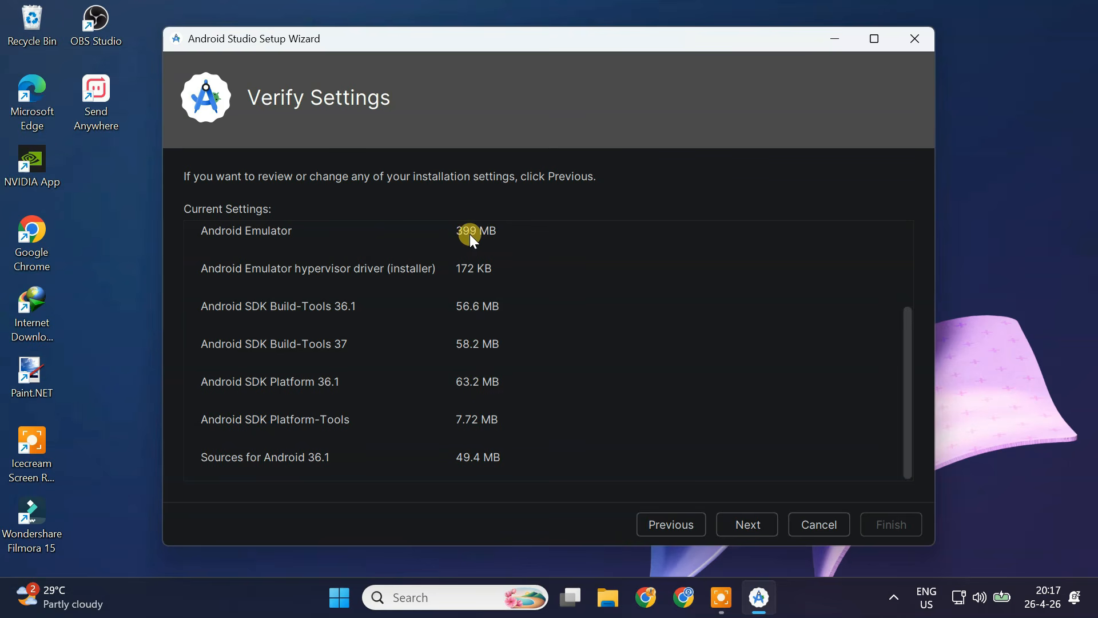
left_click(759, 524)
left_click(561, 466)
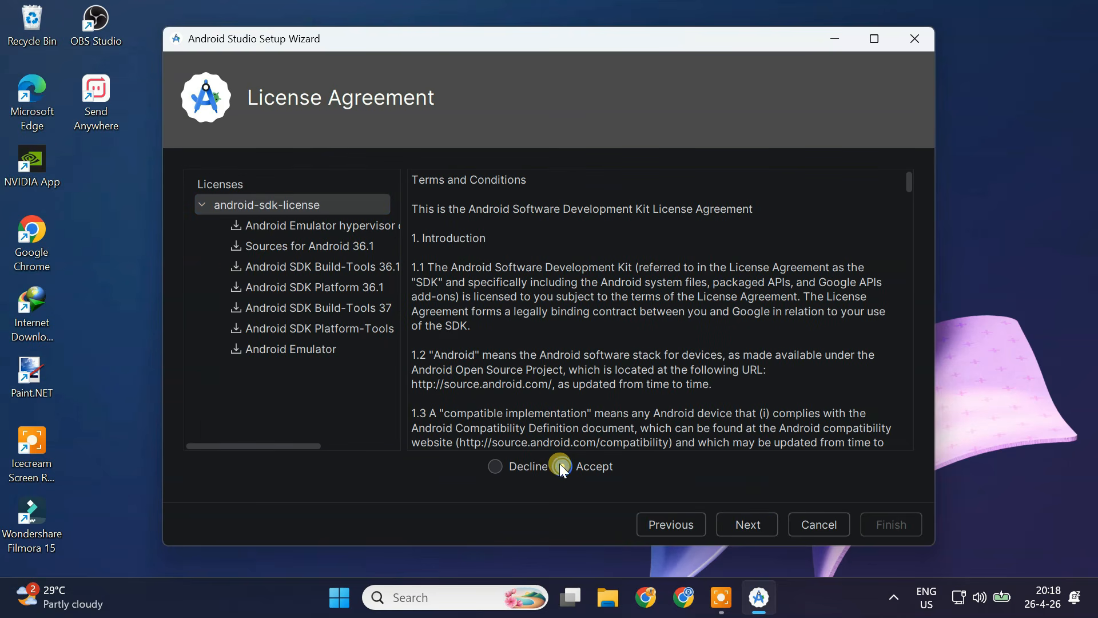
left_click(766, 530)
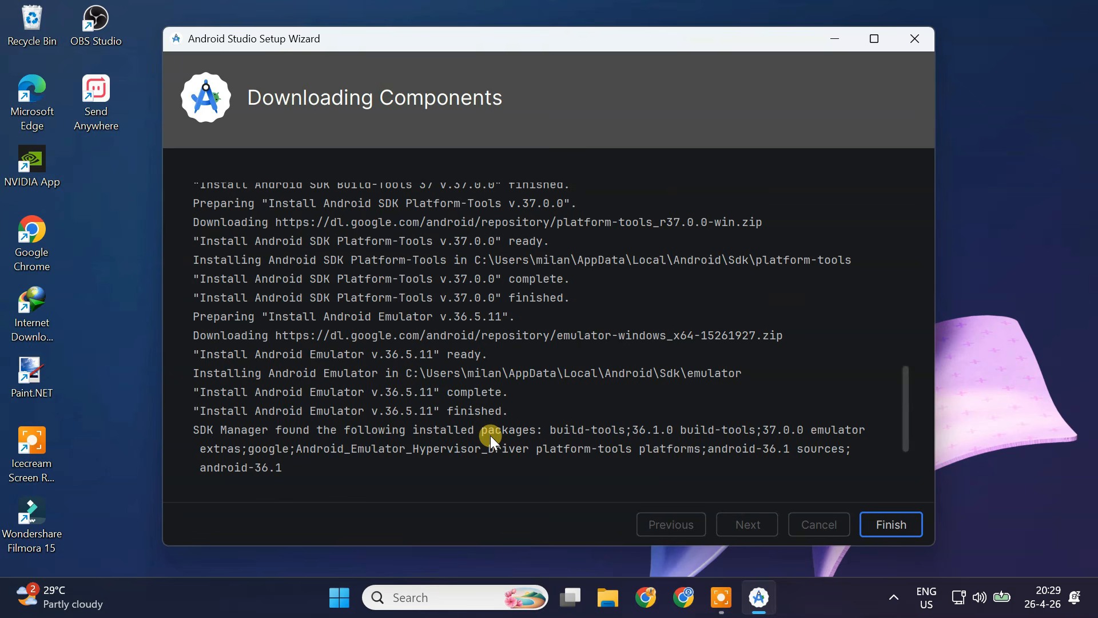
left_click(889, 527)
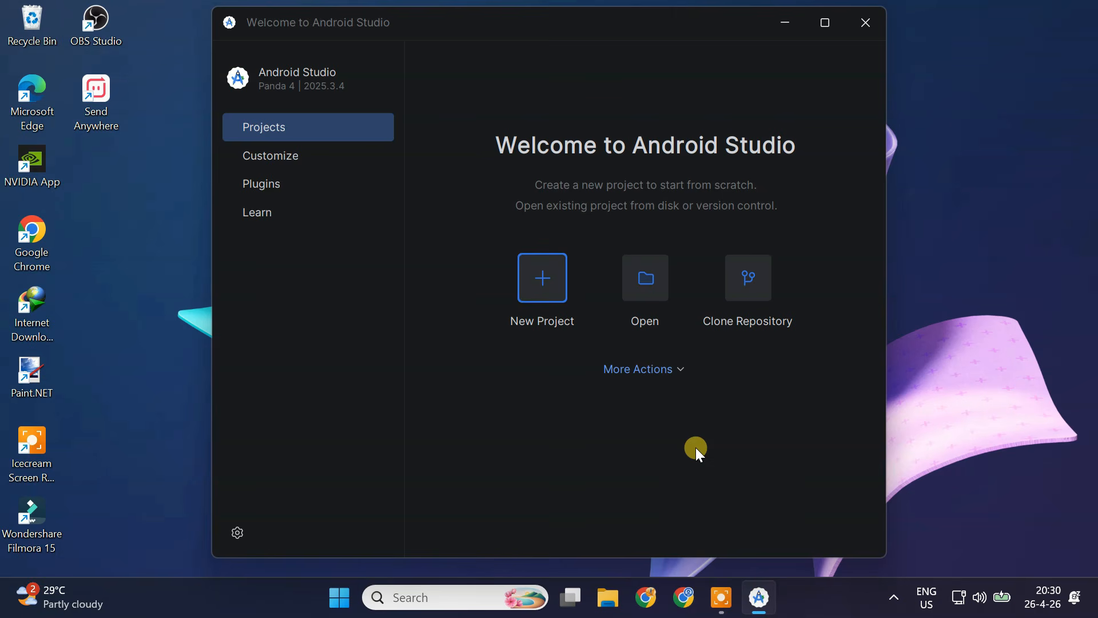
Open the Virtual Device Manager, allow adb through Windows Firewall and start creating a virtual device.
left_click(656, 370)
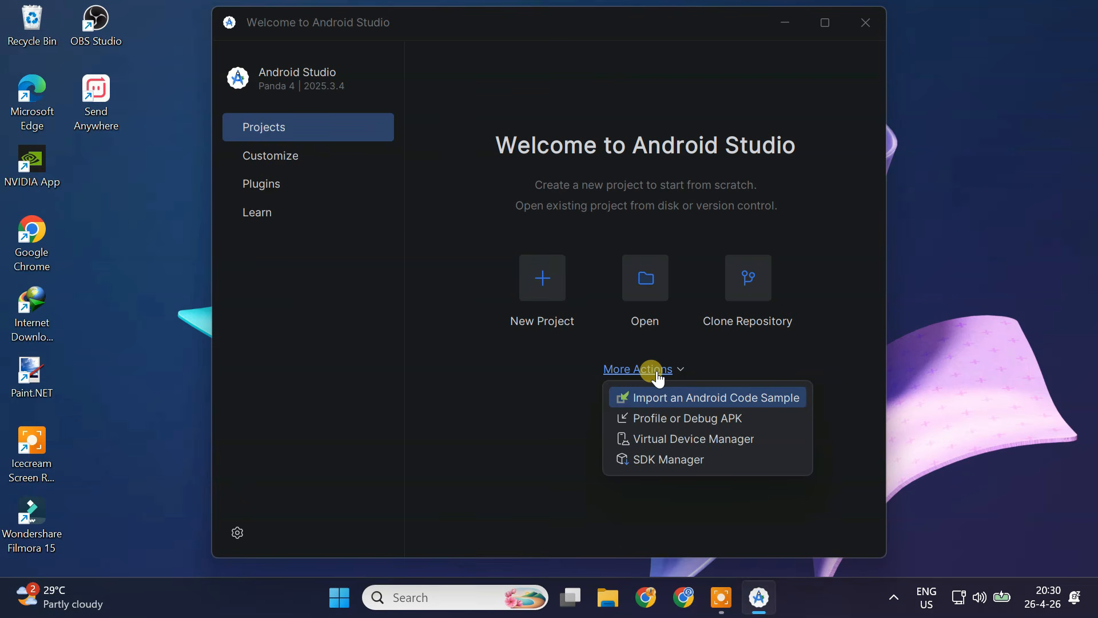
left_click(714, 450)
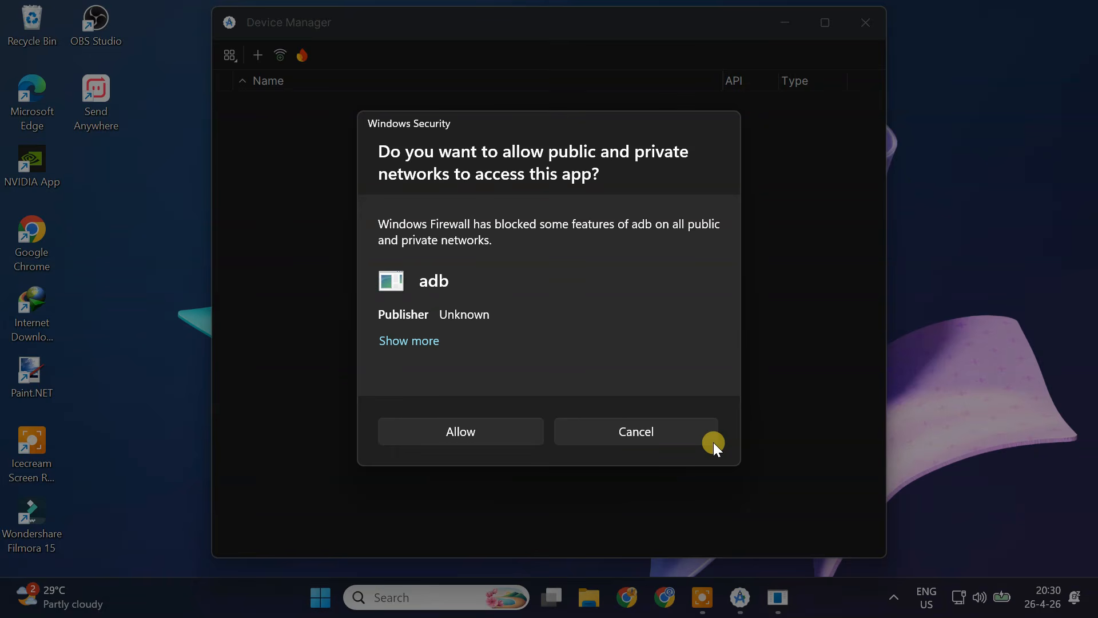
left_click(502, 441)
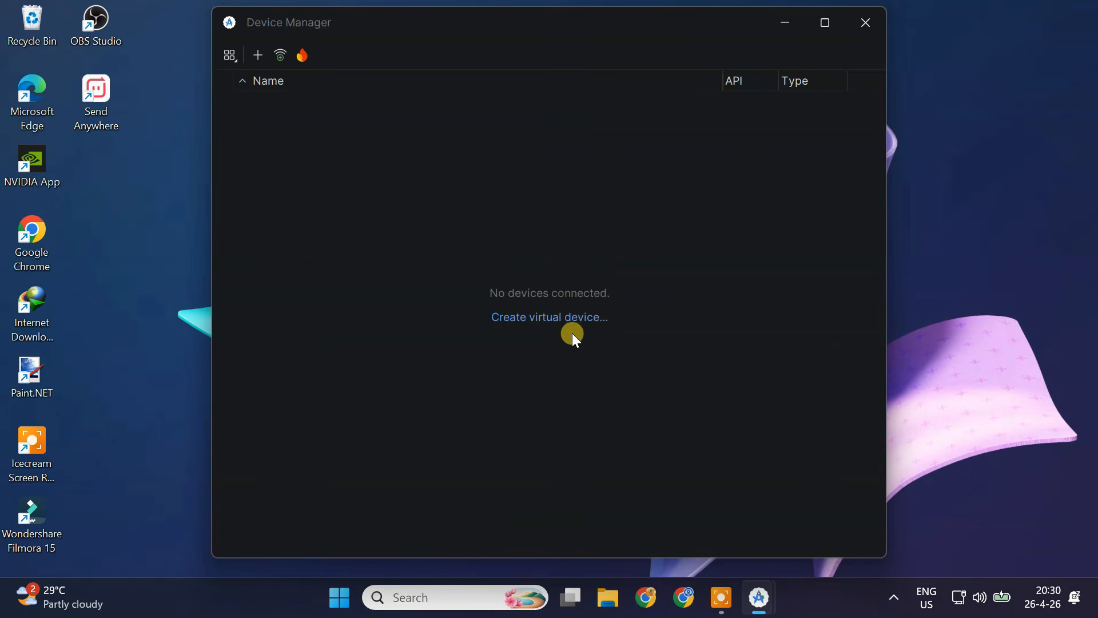
left_click(556, 321)
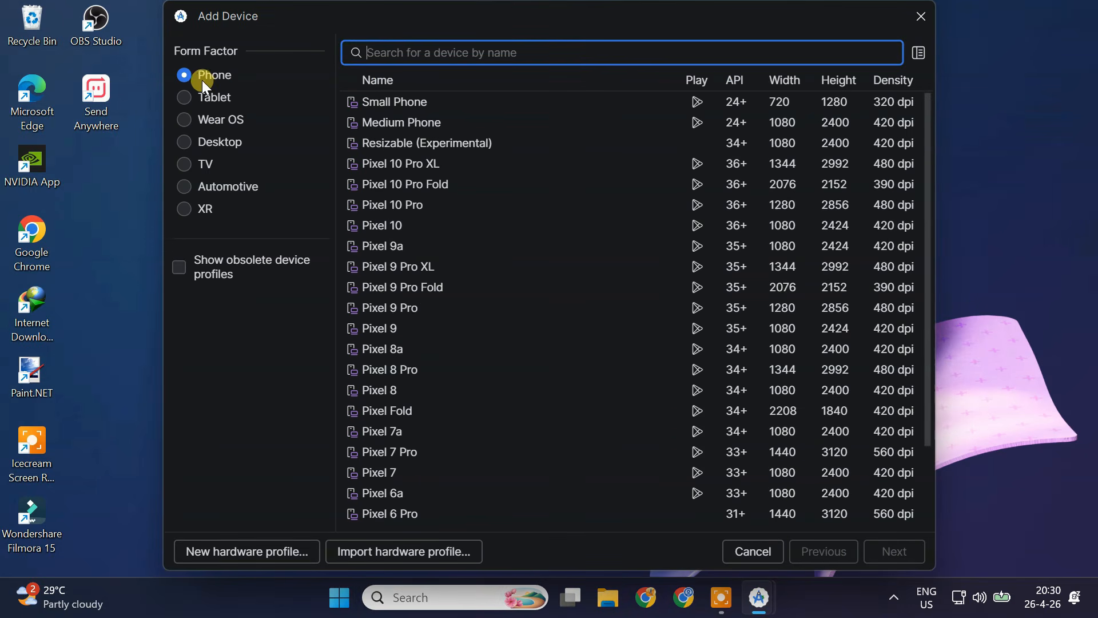
Choose the Pixel Tablet profile from the Tablet form factor and proceed to its configuration.
left_click(185, 96)
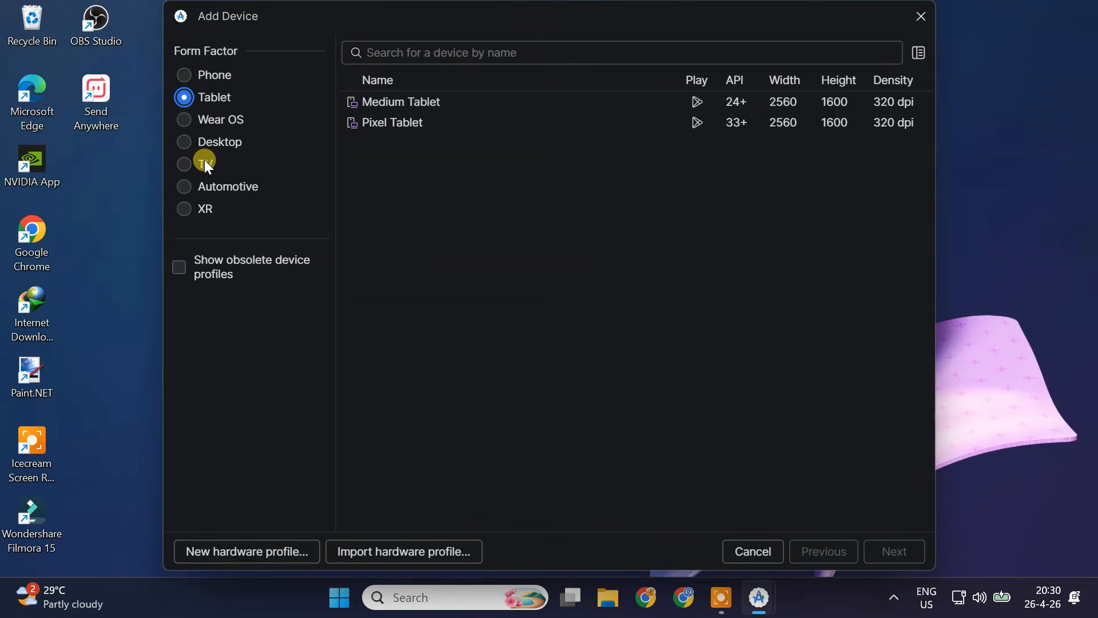
left_click(190, 162)
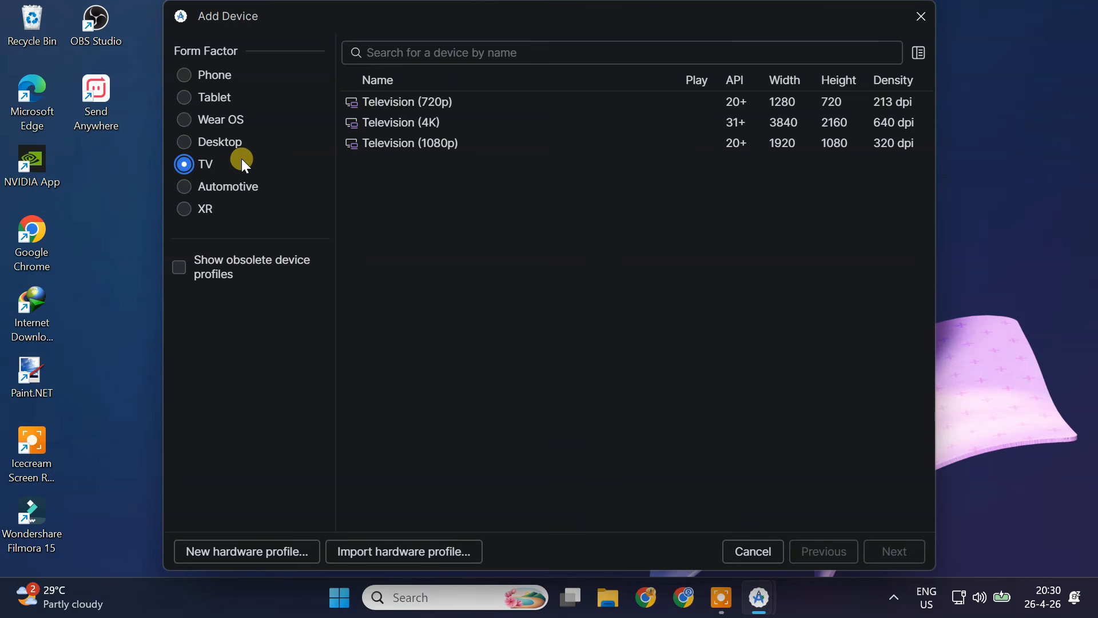
left_click(184, 99)
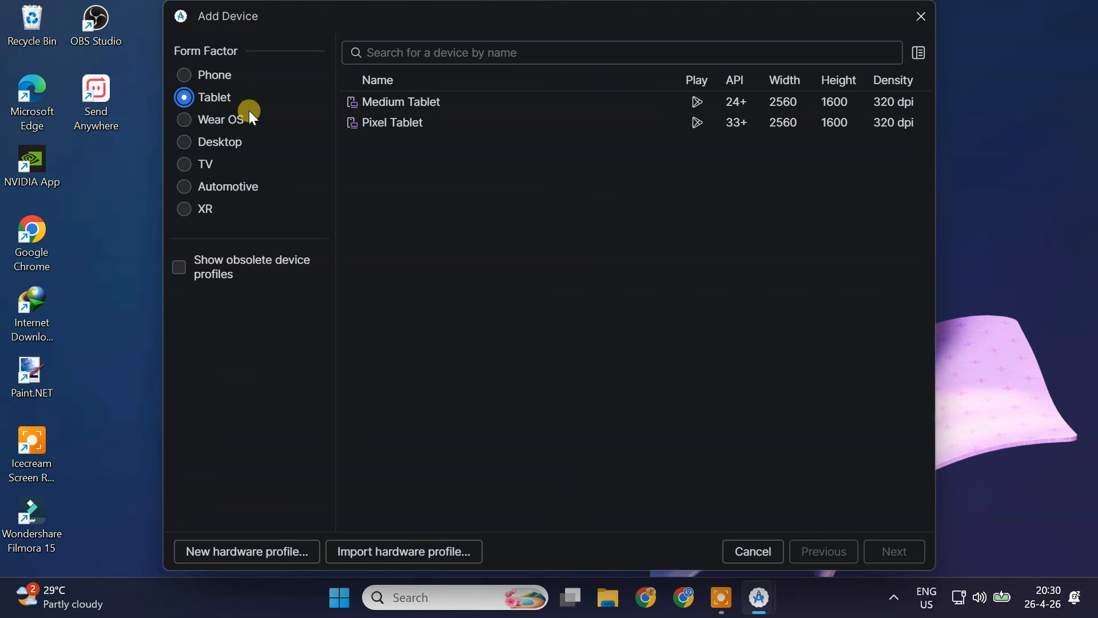
left_click(427, 125)
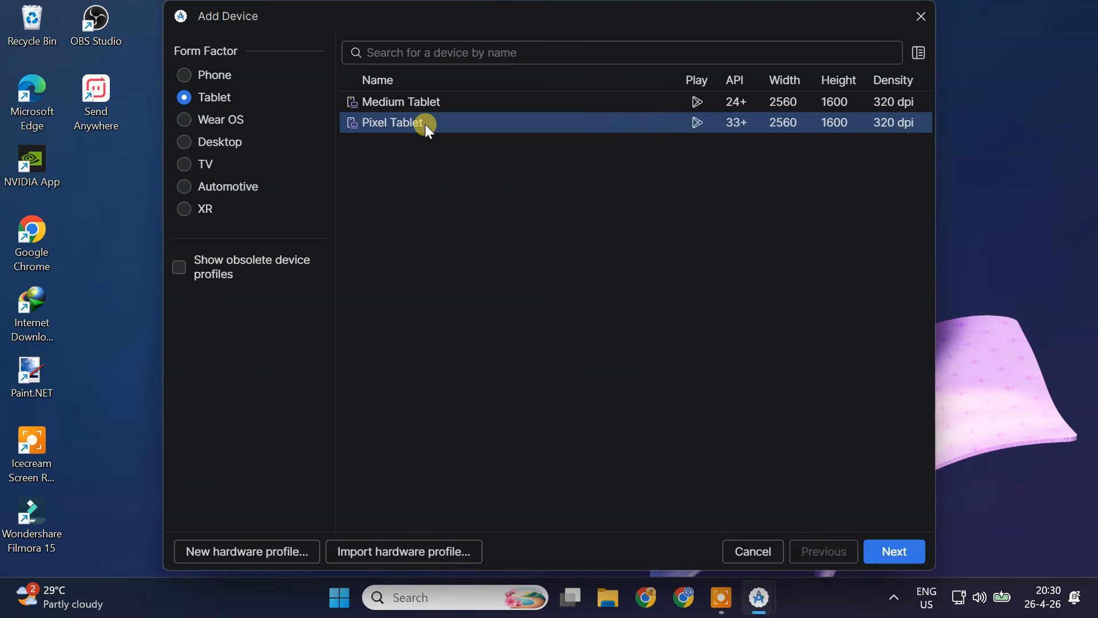
left_click(905, 553)
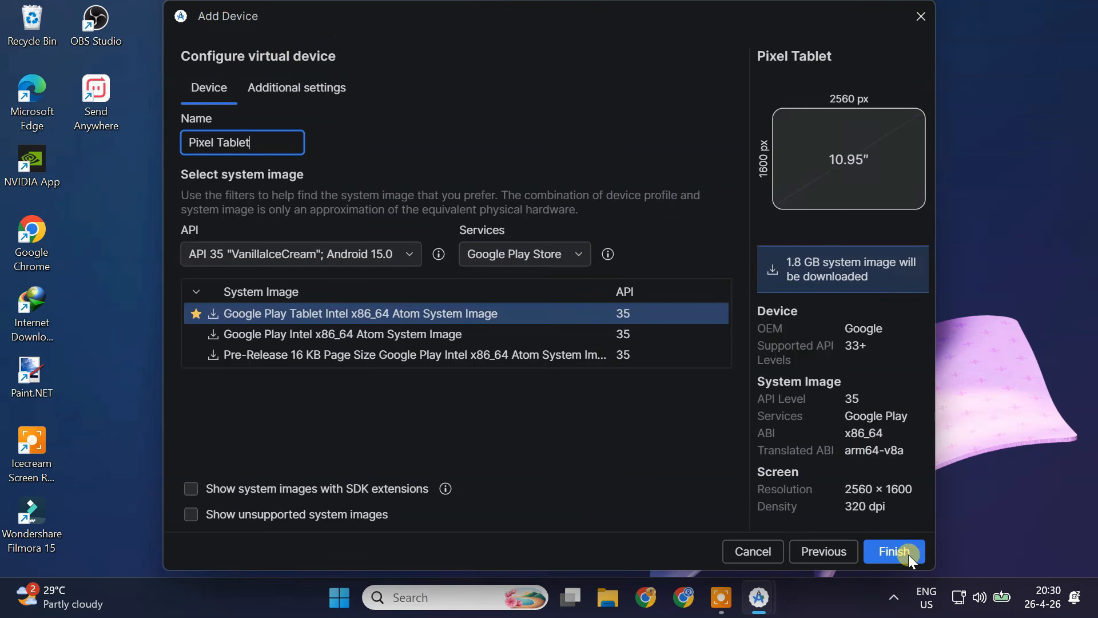
Select API 37.0 "CinnamonBun"; Android 17.0 with Google Play Store services and install its Pre-Release 16 KB Page Size Google Play system image.
left_click(409, 255)
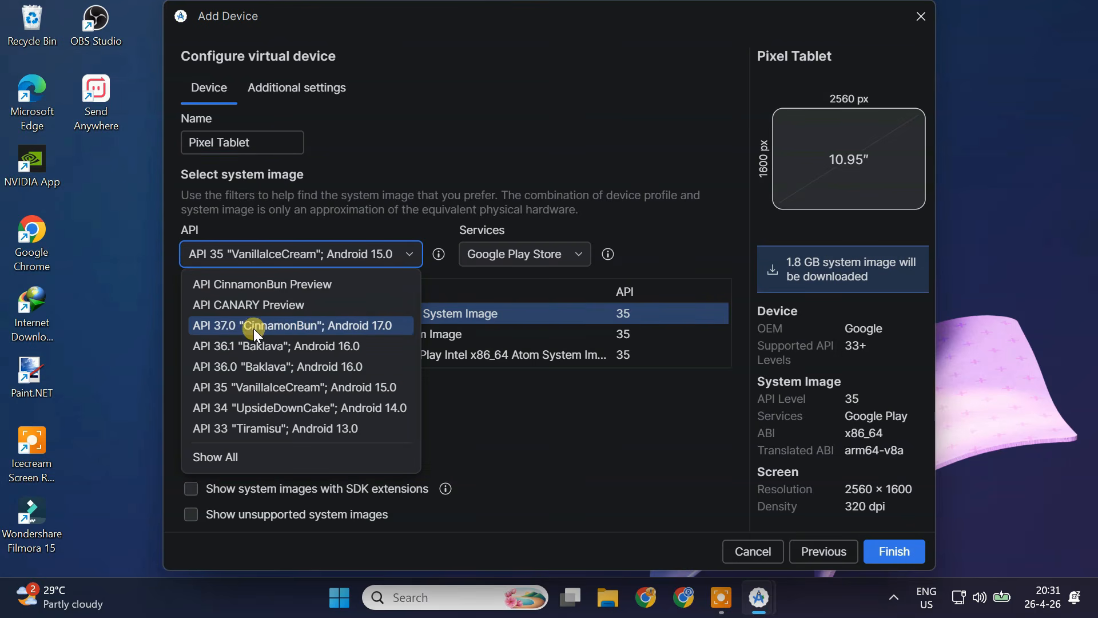
left_click(374, 325)
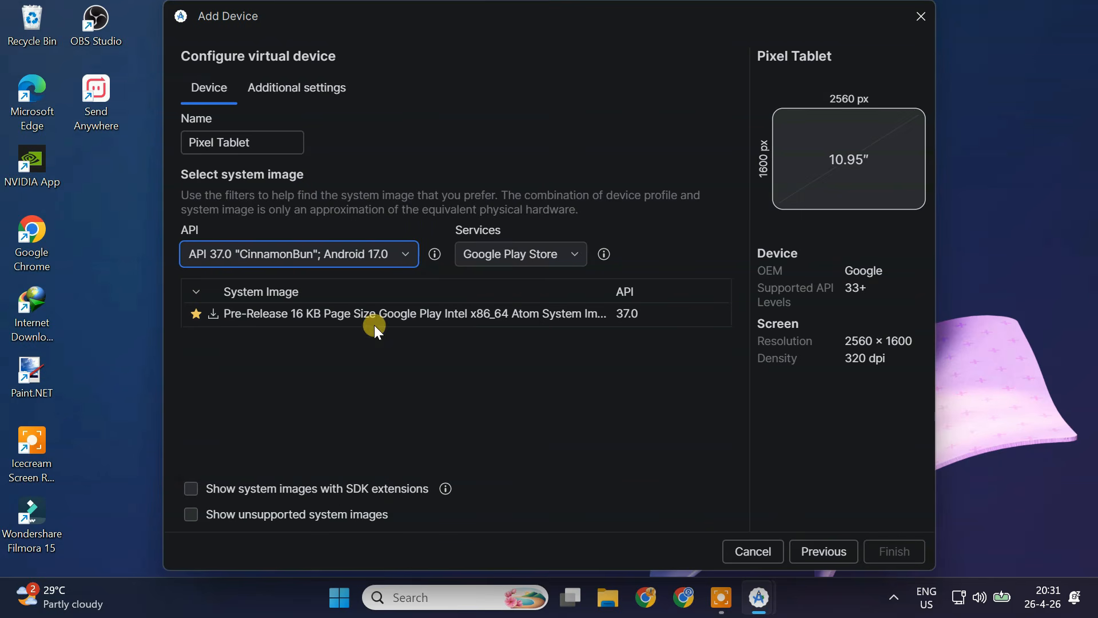
left_click(574, 255)
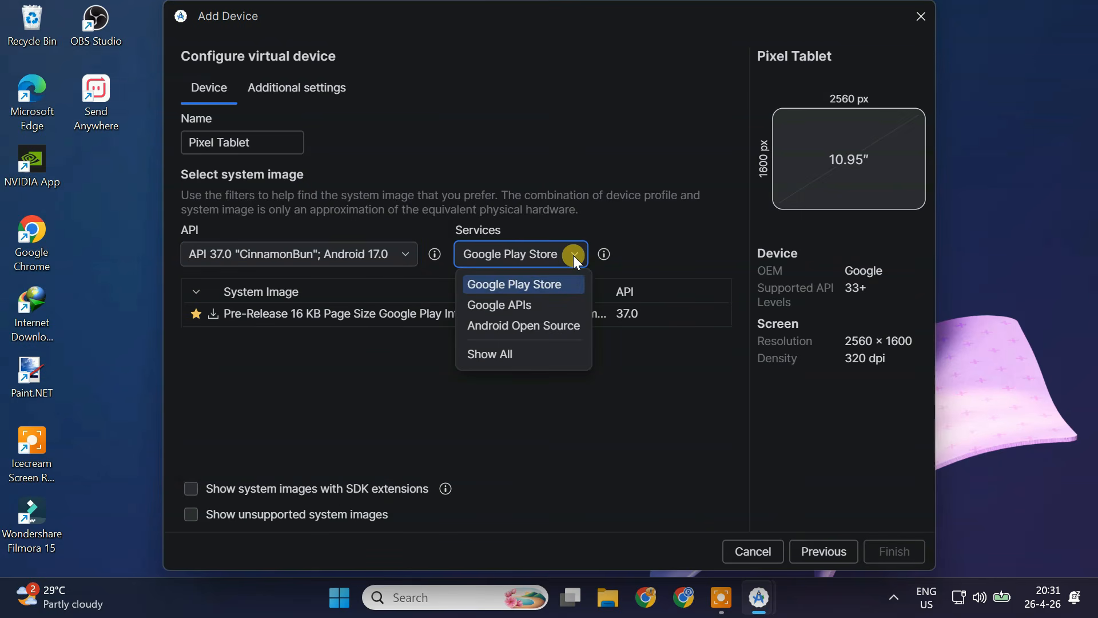
left_click(547, 287)
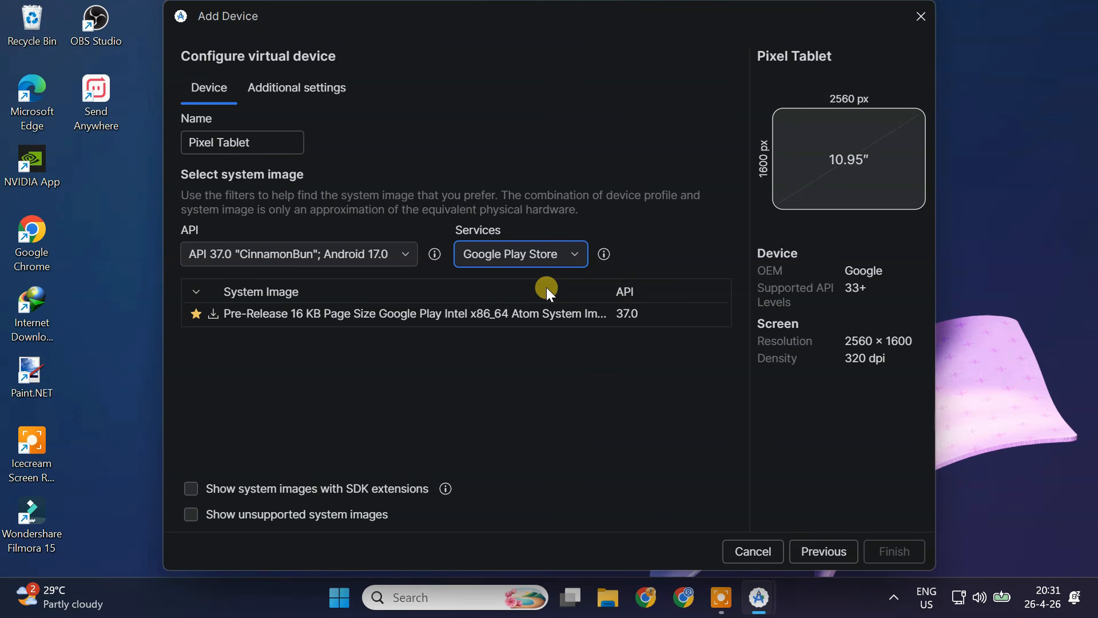
left_click(410, 317)
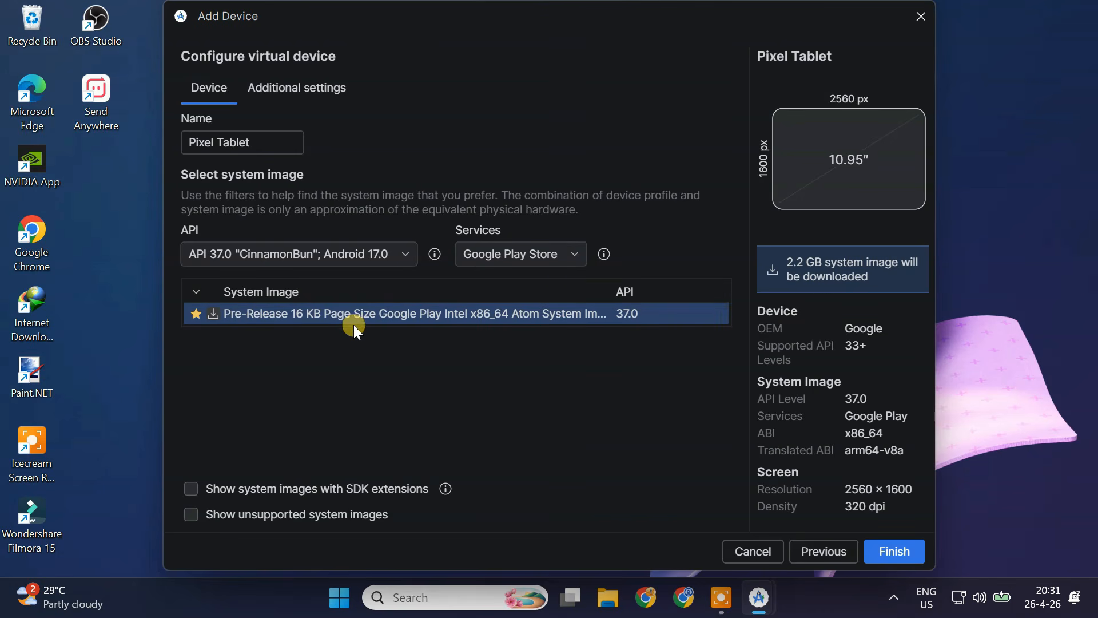
left_click(214, 313)
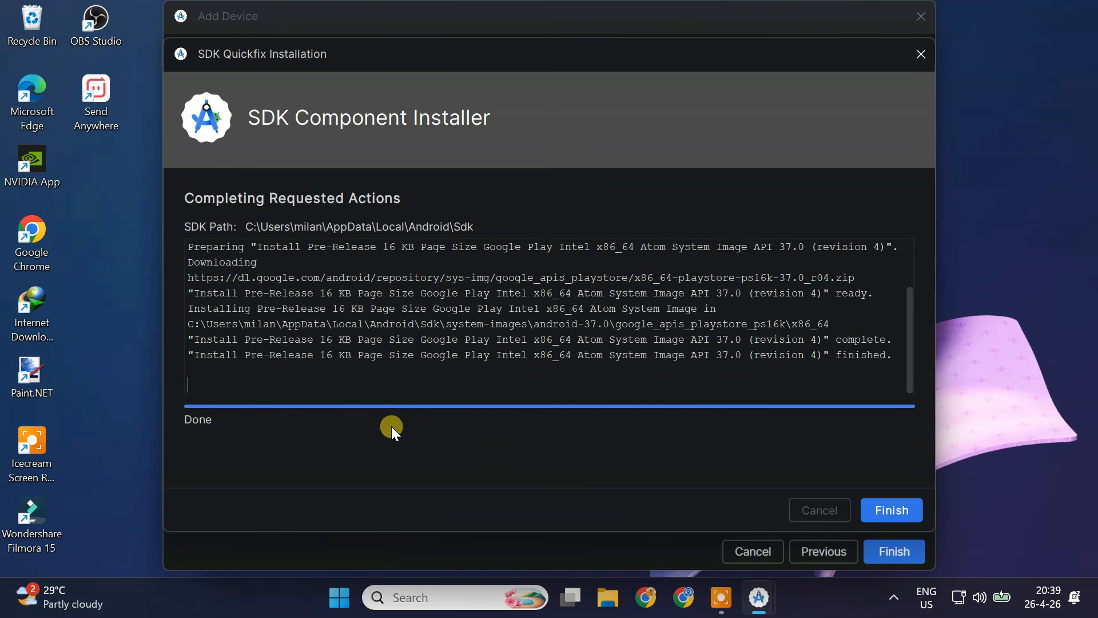
left_click(880, 516)
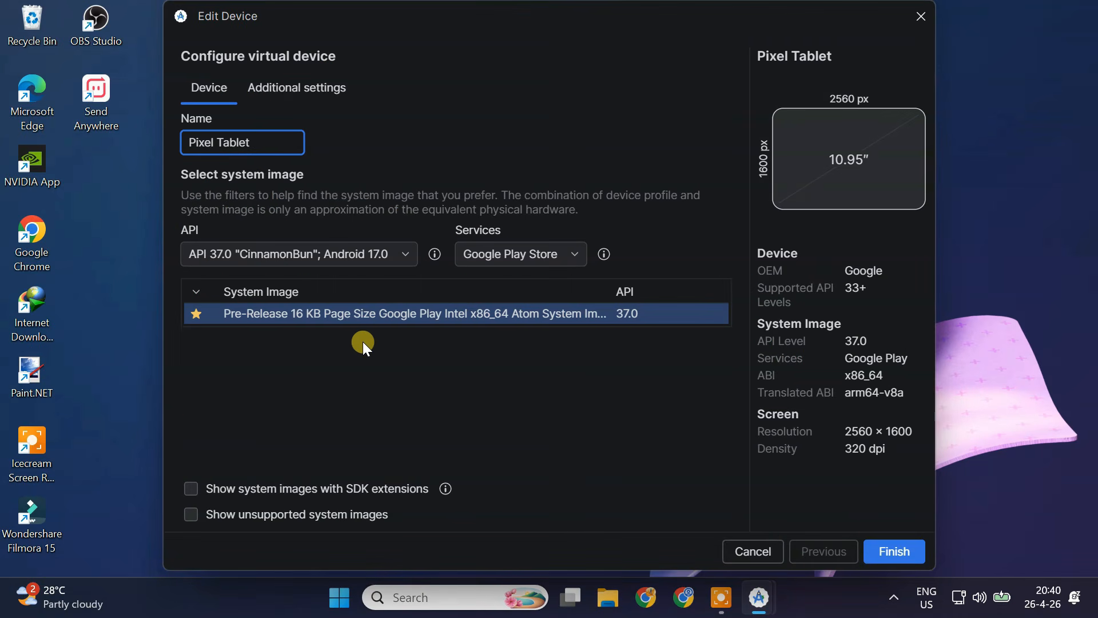
Open the Pixel Tablet's additional settings and select its RAM value under Emulated Performance for editing.
left_click_drag(252, 143, 199, 141)
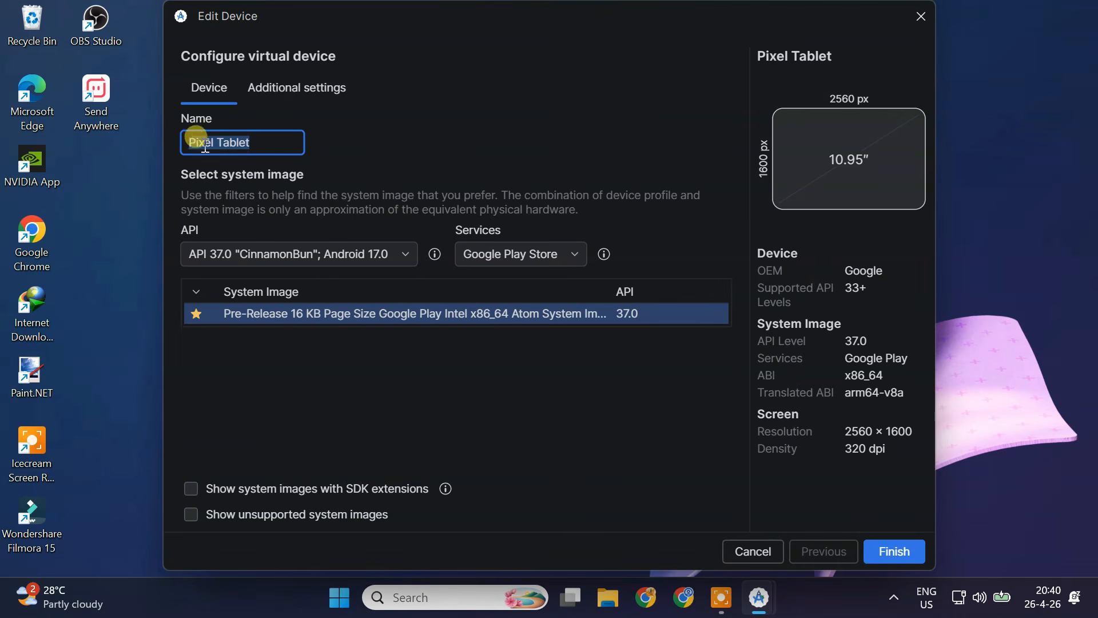
left_click(264, 144)
left_click(302, 87)
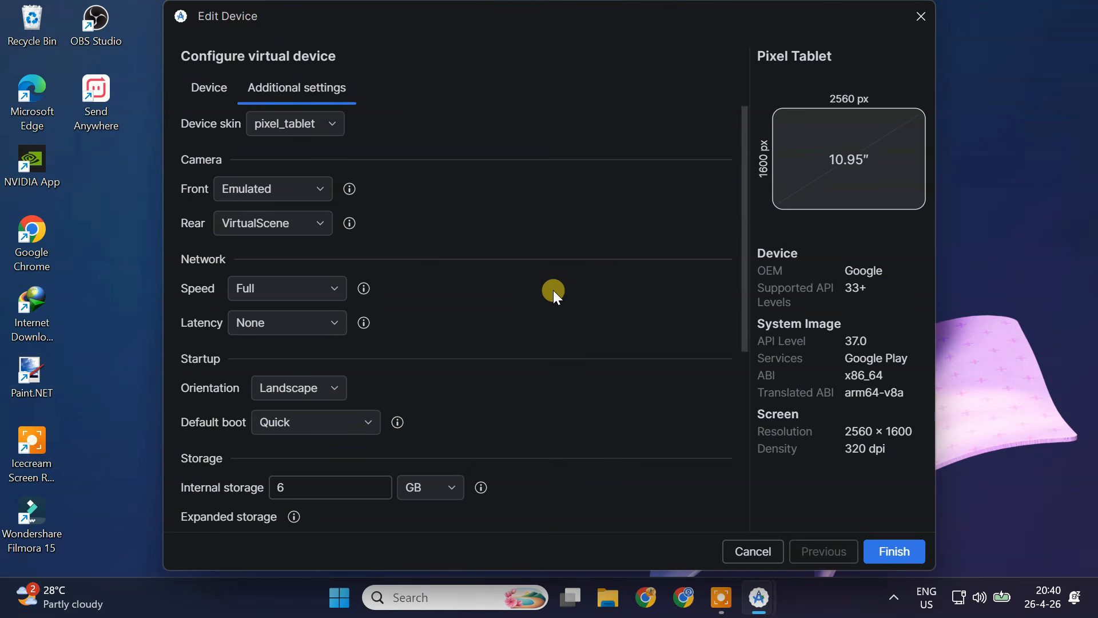
scroll(554, 289, "down", 3)
scroll(553, 290, "down", 2)
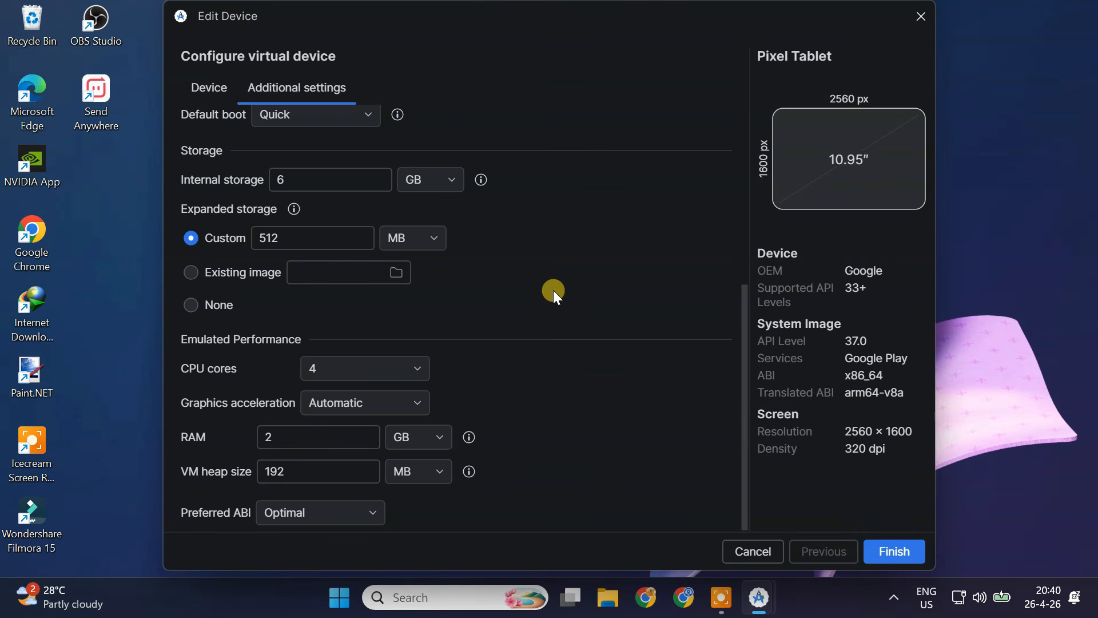
left_click(271, 438)
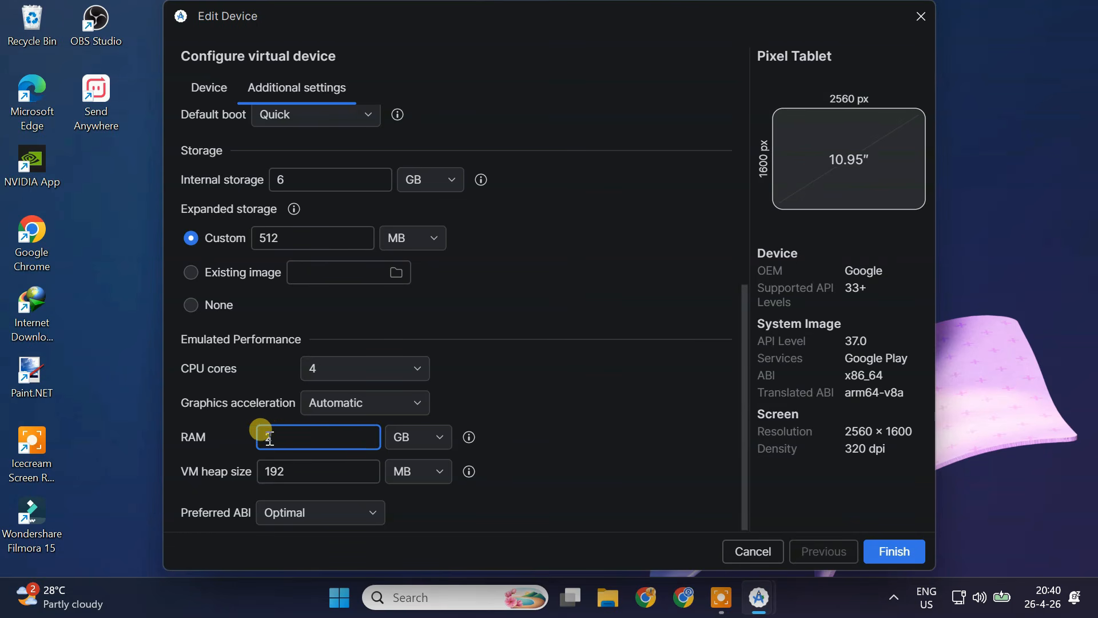
Switch to Task Manager, check the PC's total memory in the performance data and minimize it.
right_click(831, 600)
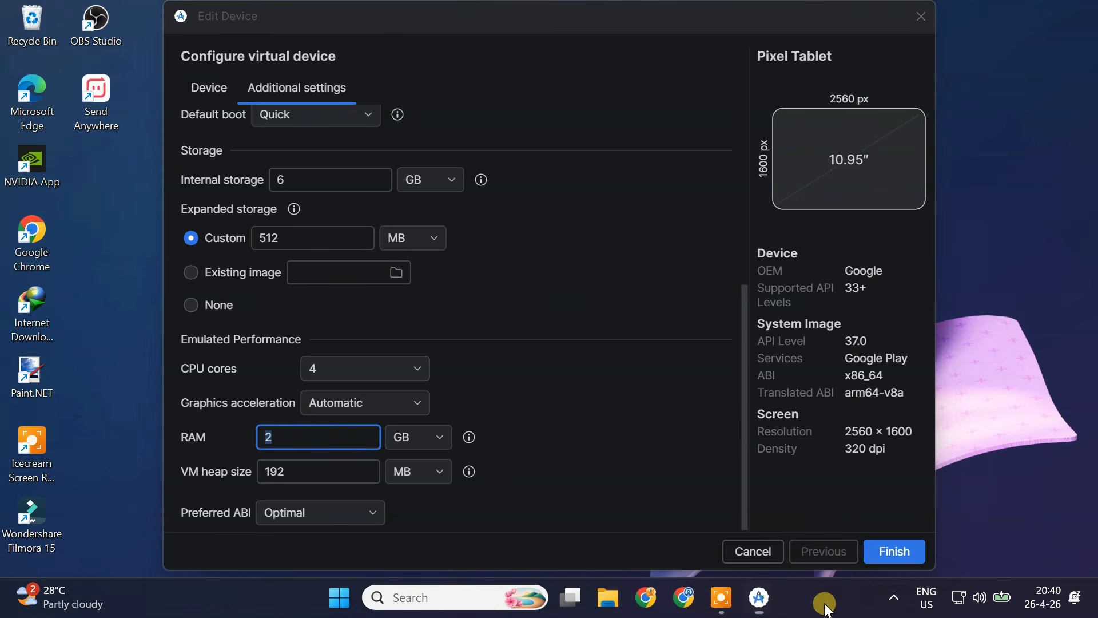
left_click(880, 530)
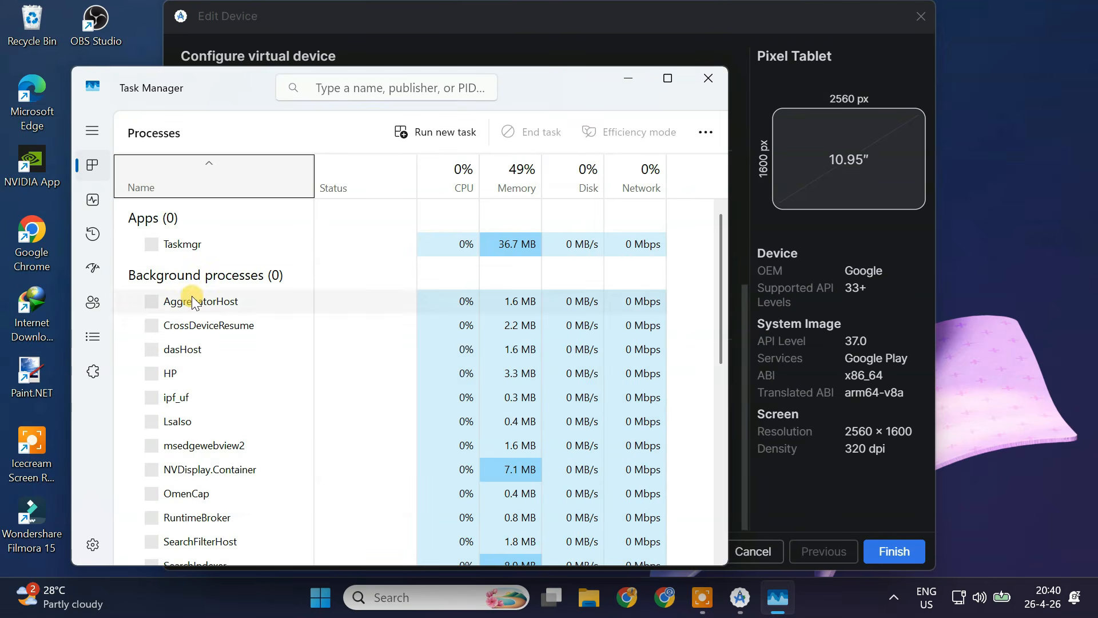
left_click(104, 203)
left_click(252, 238)
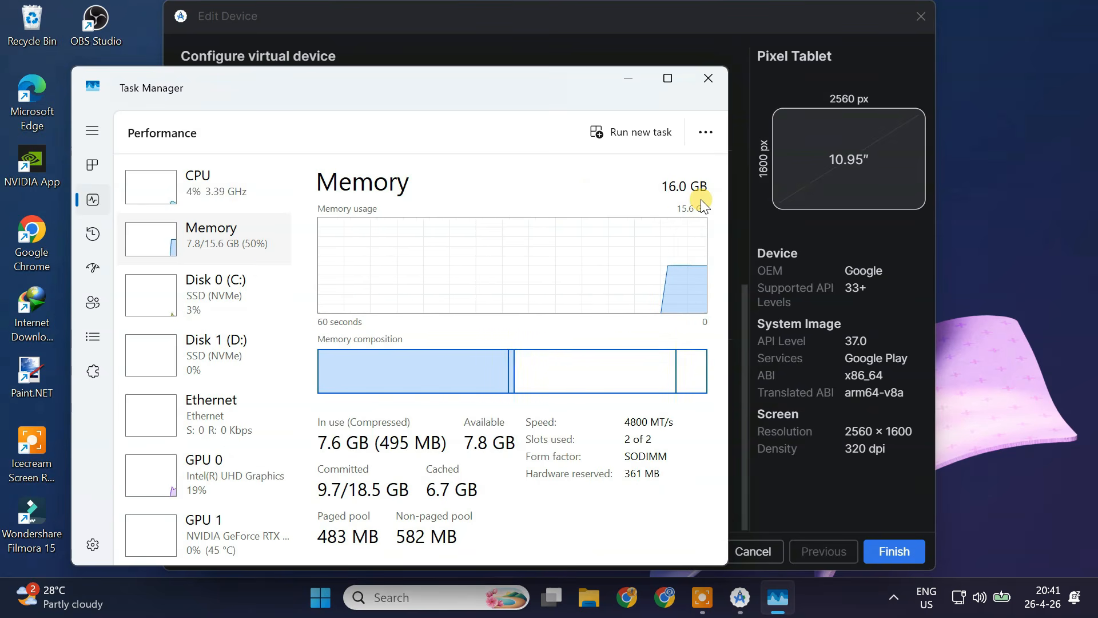
left_click(632, 83)
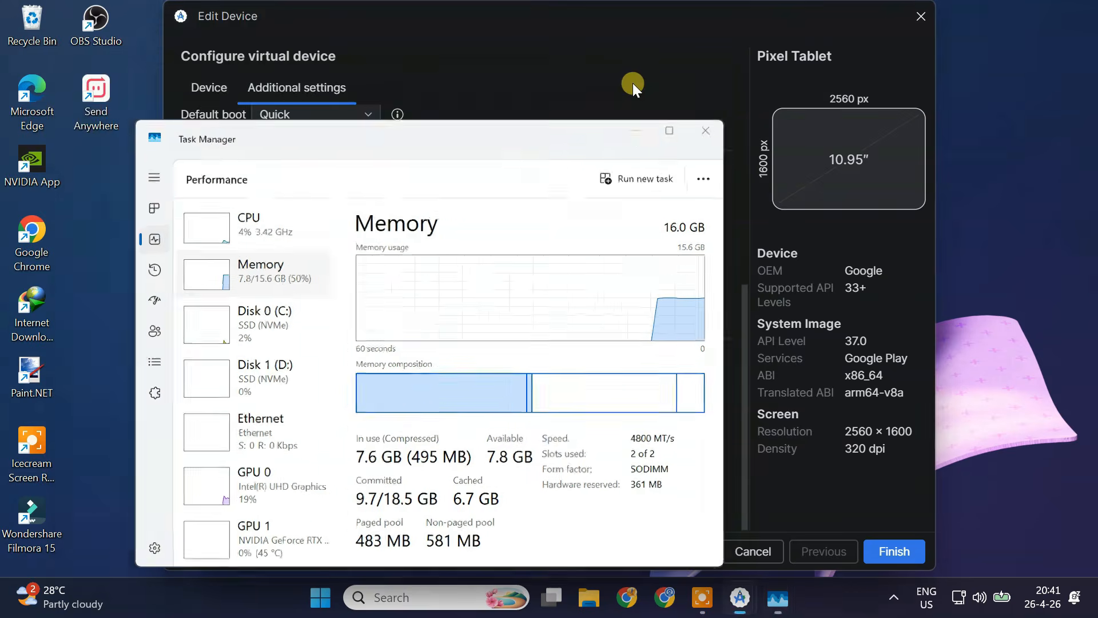
Set the Pixel Tablet's RAM to 8 GB.
key("BackSpace")
type("8")
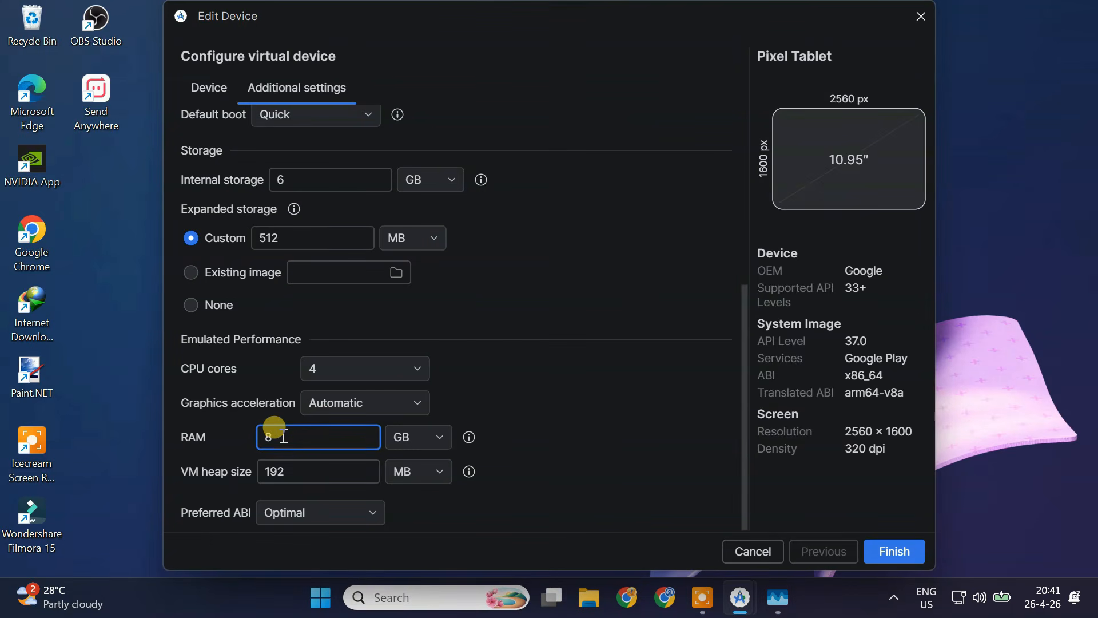
left_click_drag(283, 436, 257, 438)
View the available CPU core counts, switch to Task Manager to check the PC's CPU cores, and minimize it.
left_click(368, 372)
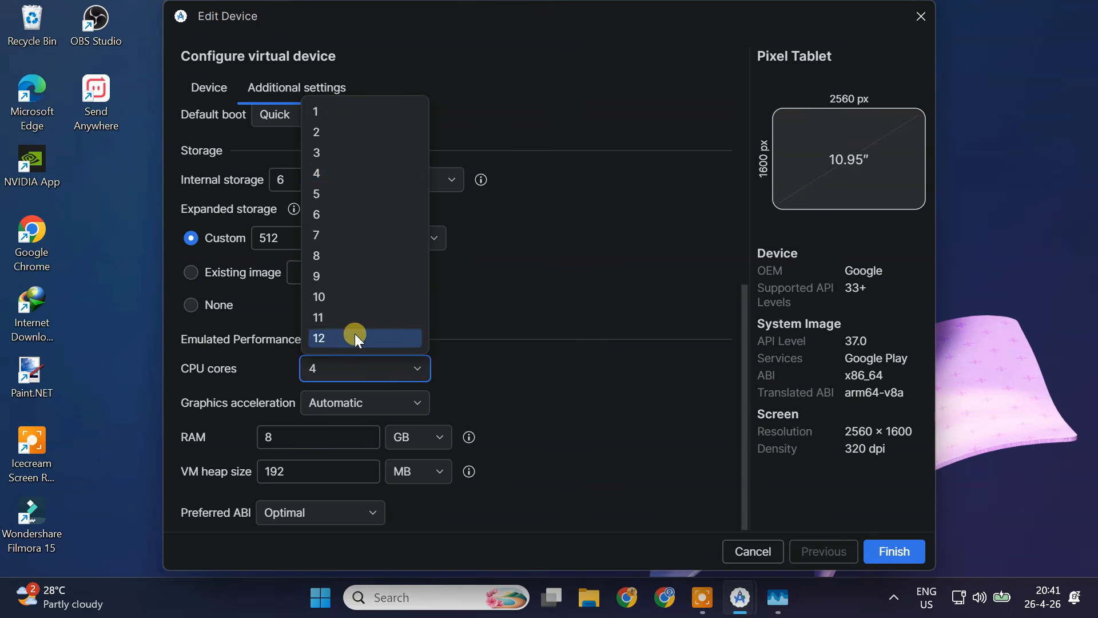
left_click(522, 352)
left_click(786, 608)
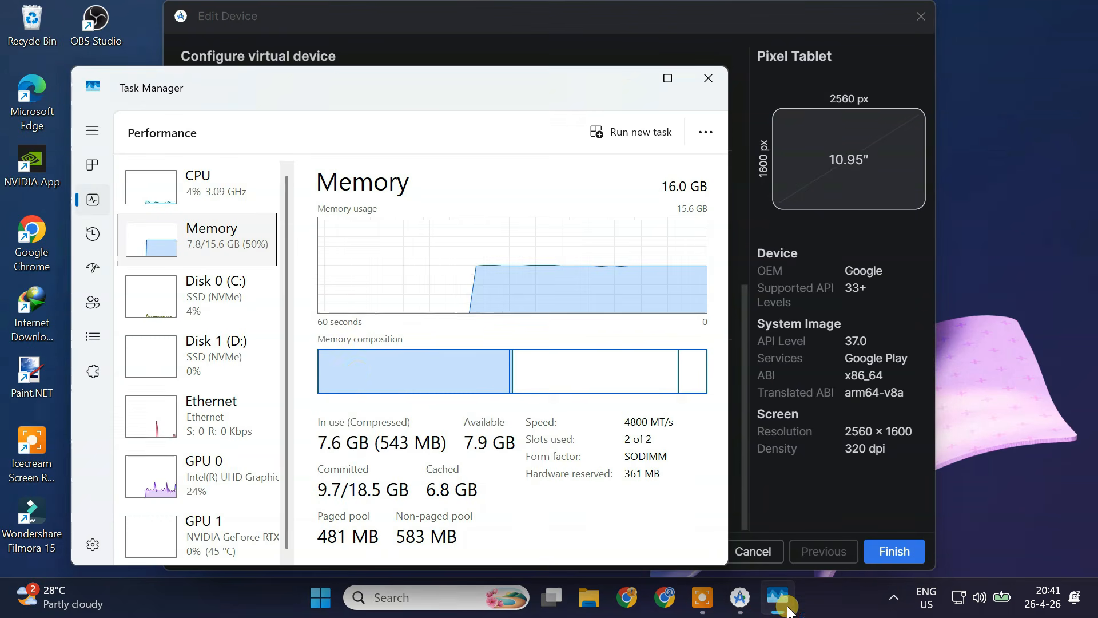
left_click(213, 184)
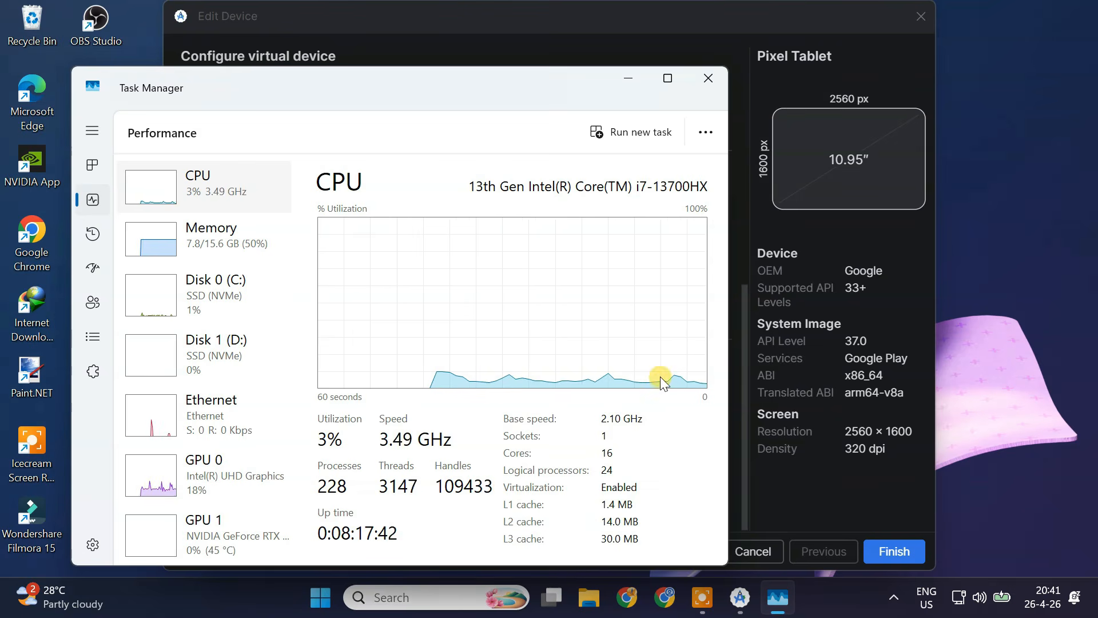
left_click(627, 79)
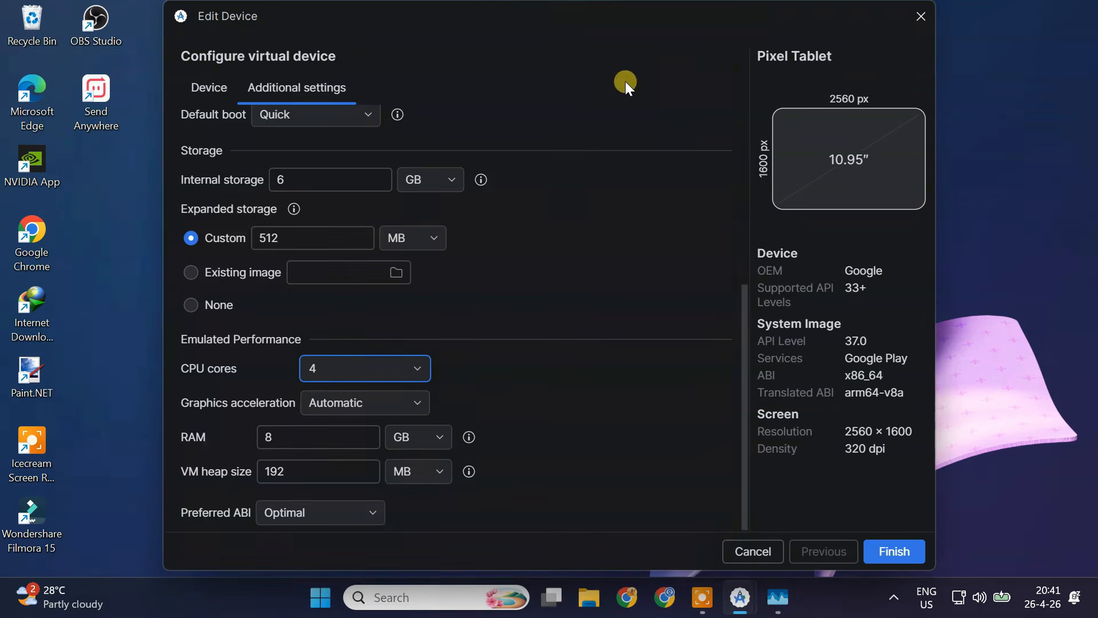
Set the Pixel Tablet's CPU cores to 8 and its internal storage to 50 GB.
left_click(404, 373)
left_click(336, 256)
left_click(283, 180)
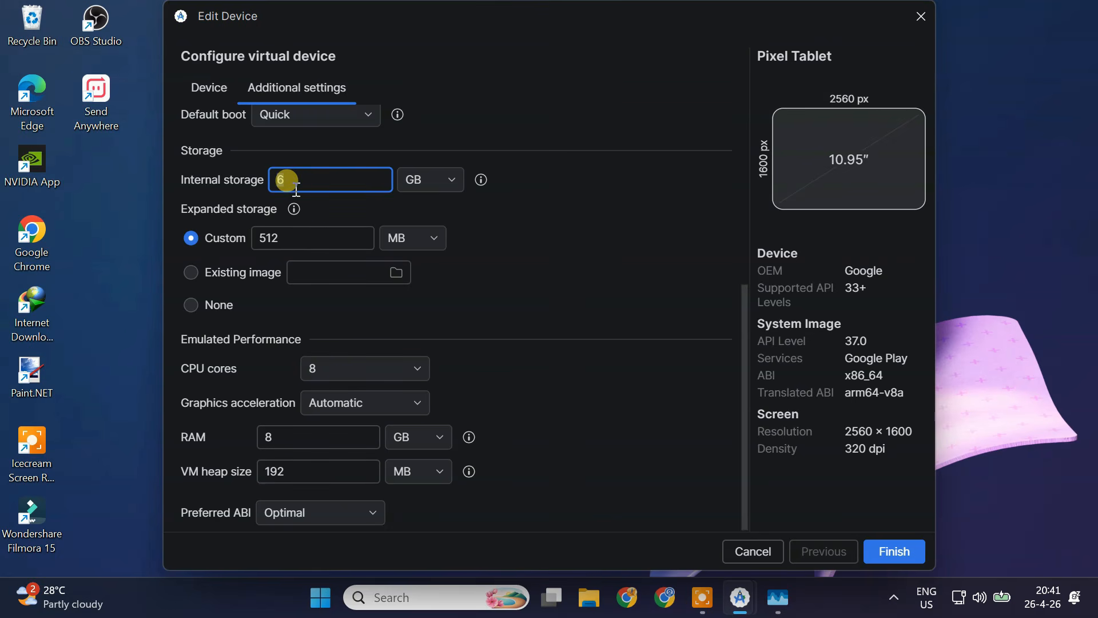
key("BackSpace")
type("50")
Review the remaining additional settings and finish the Pixel Tablet's configuration.
scroll(612, 392, "up", 2)
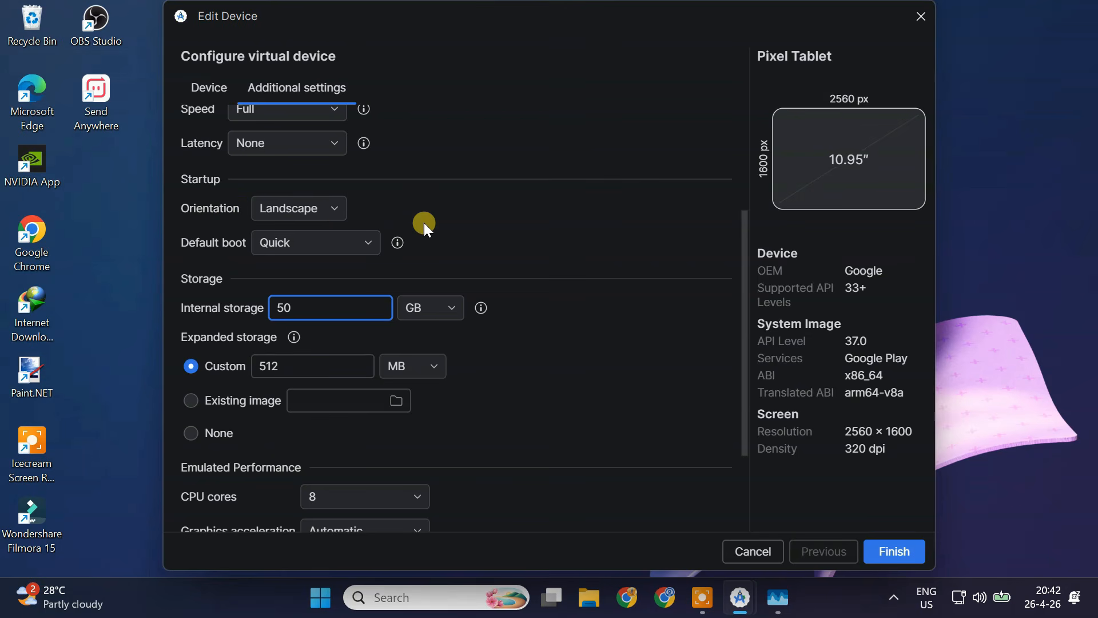
scroll(423, 222, "up", 5)
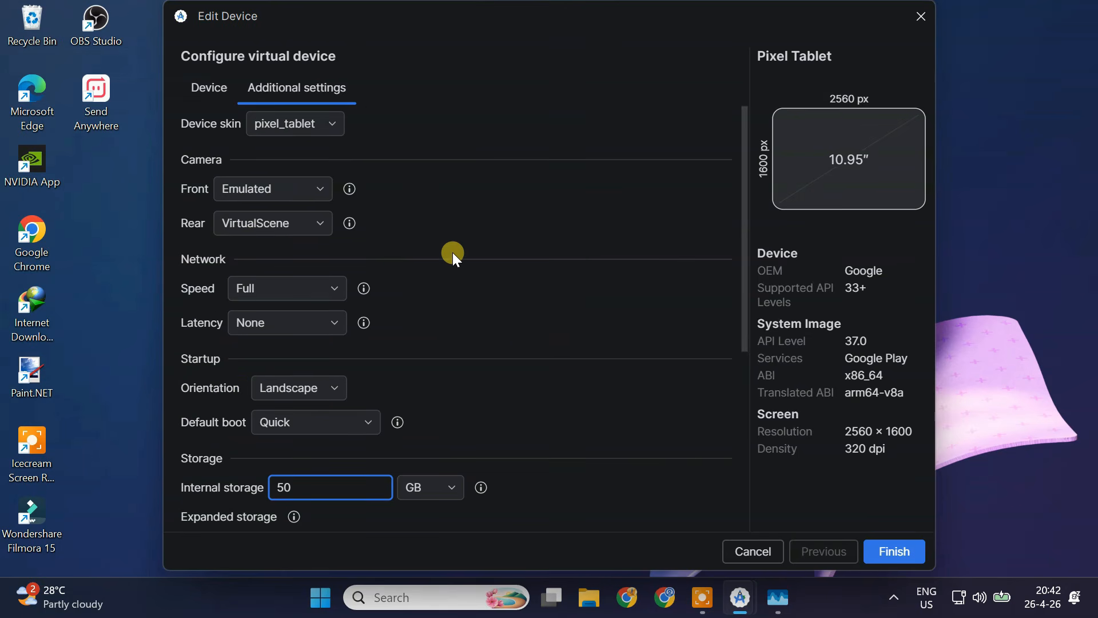
left_click(897, 557)
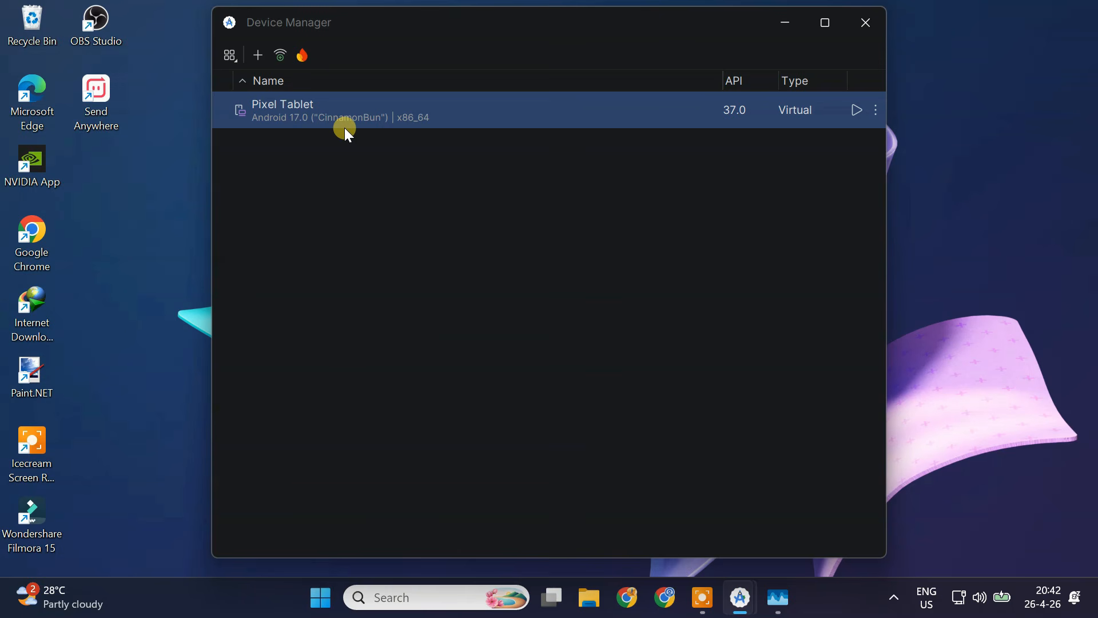
Start the Pixel Tablet virtual device and minimize the Device Manager and Android Studio welcome windows.
left_click(855, 109)
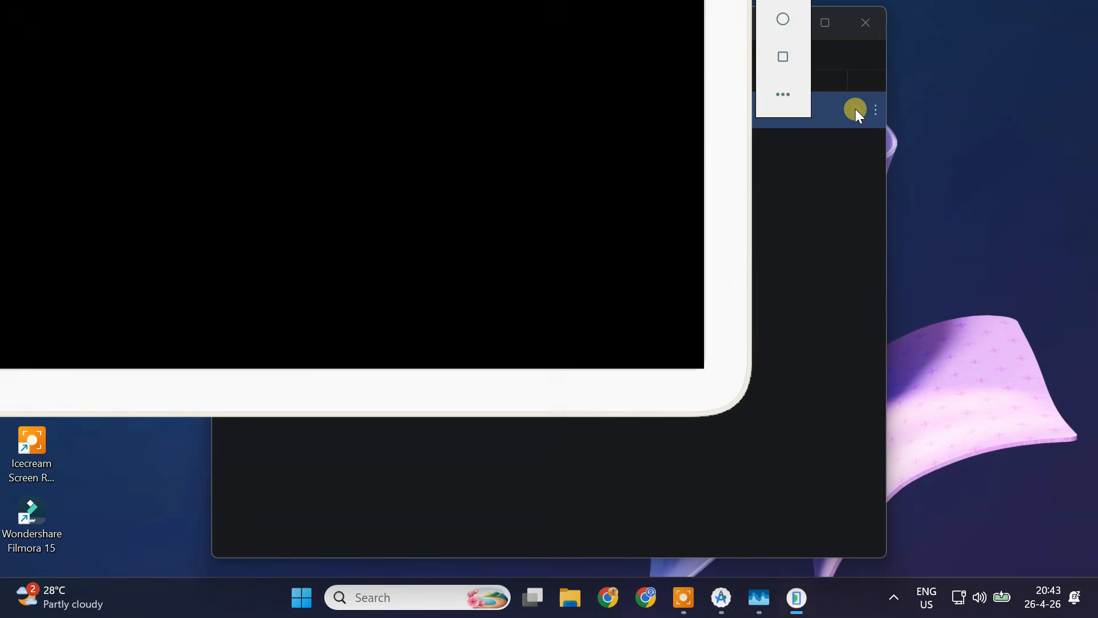
left_click(812, 150)
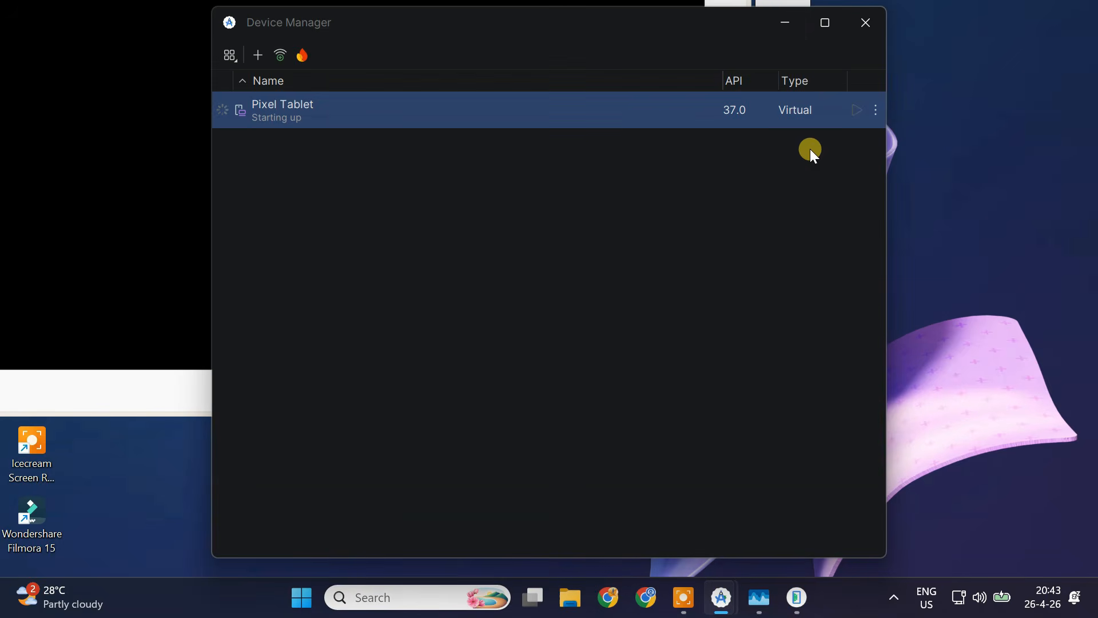
left_click(784, 27)
left_click(804, 389)
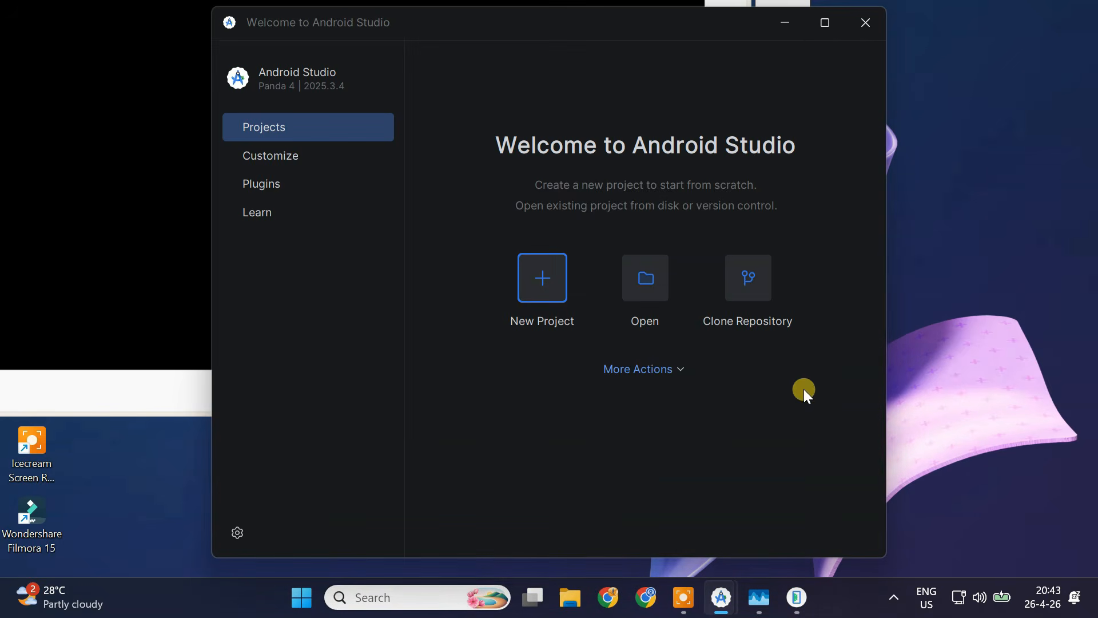
left_click(785, 24)
Move and shrink the emulator window until the whole tablet fits on the desktop above the taskbar.
left_click_drag(736, 348, 979, 304)
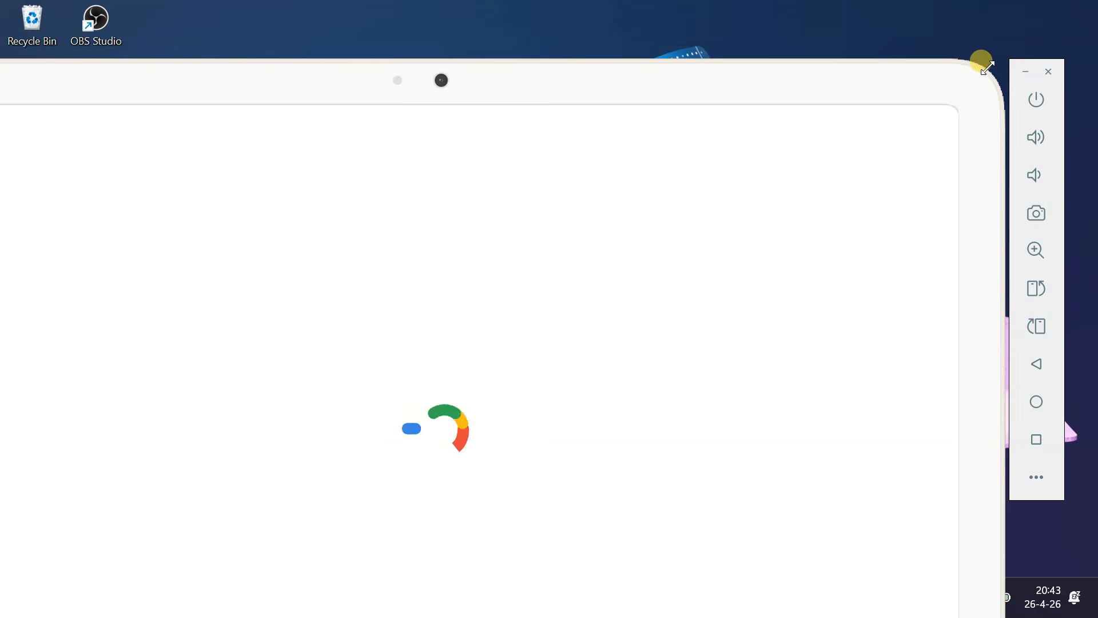
left_click_drag(980, 66, 906, 133)
left_click_drag(980, 86, 909, 127)
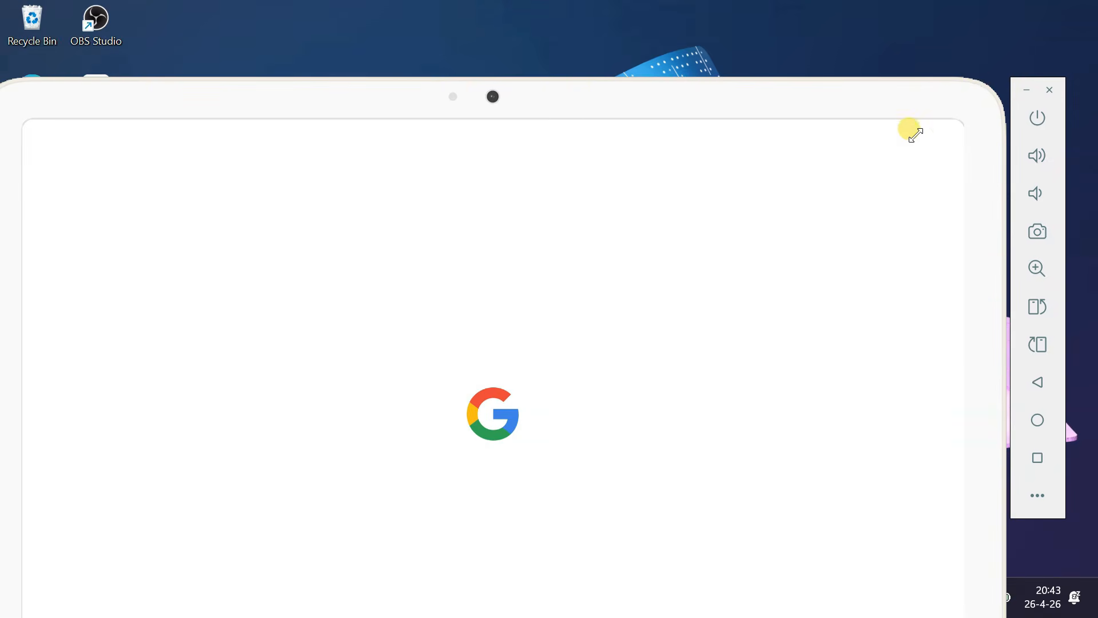
left_click_drag(766, 157, 883, 30)
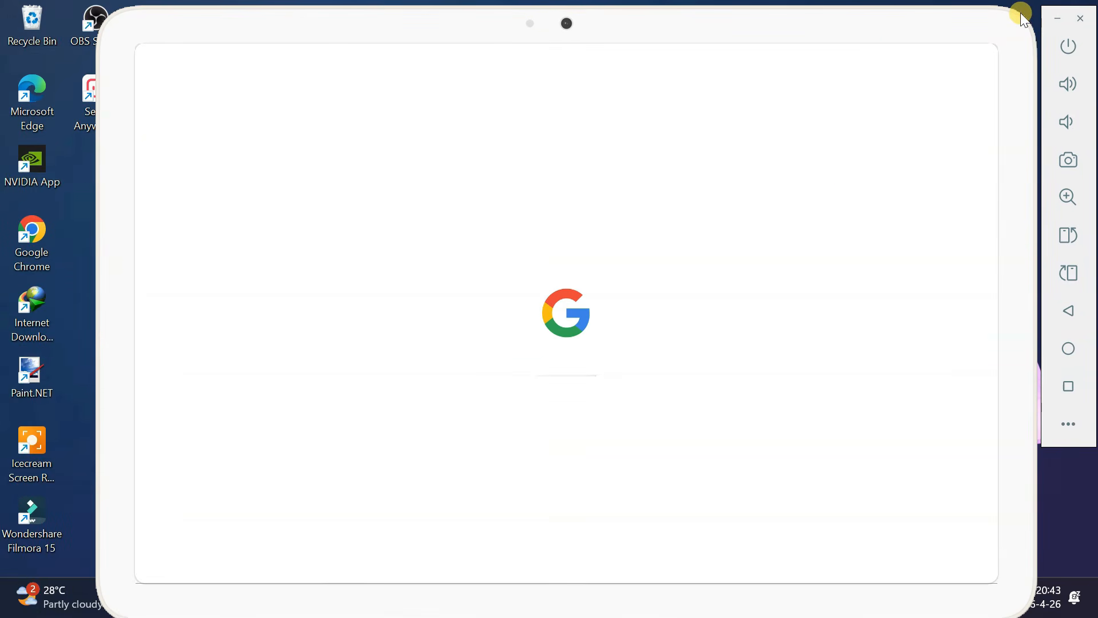
left_click_drag(1025, 21, 1004, 42)
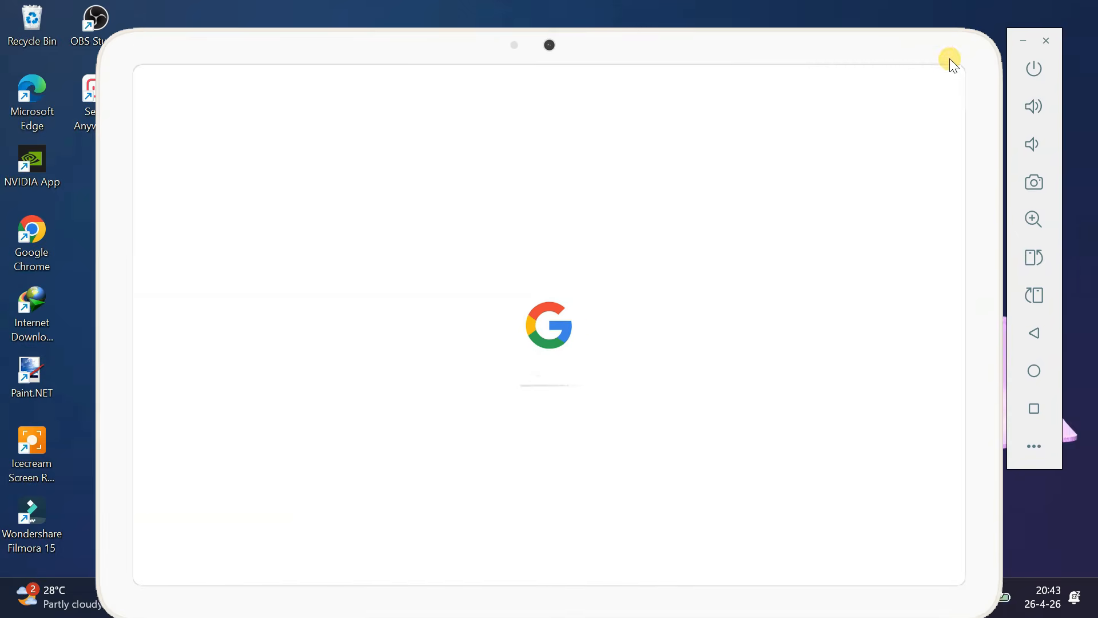
left_click_drag(916, 32, 920, 29)
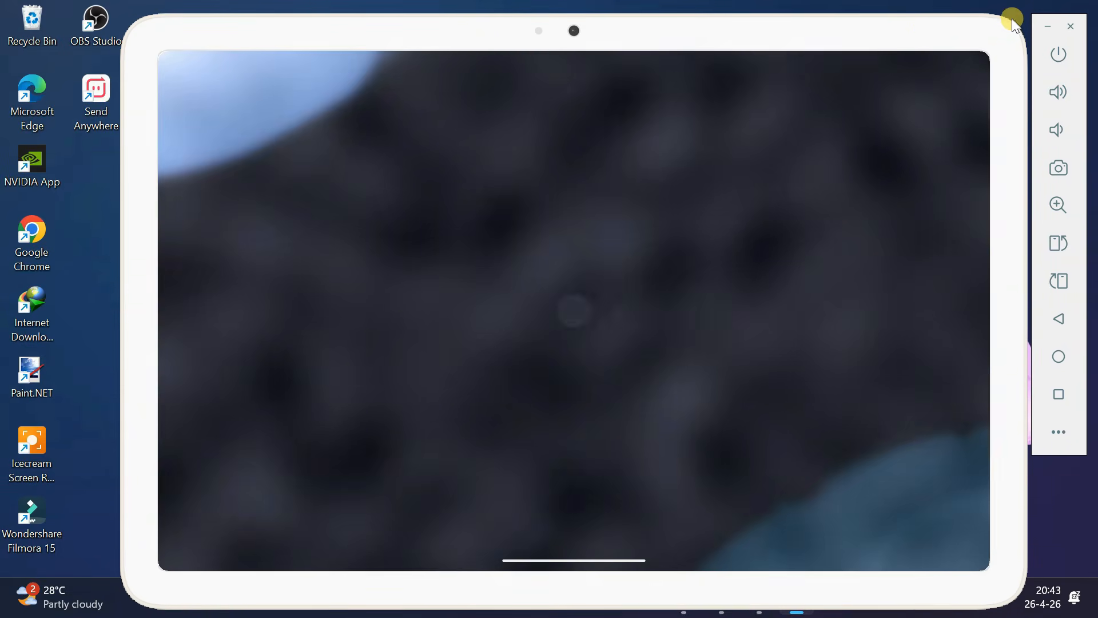
left_click_drag(1007, 16, 944, 57)
left_click_drag(751, 76, 777, 33)
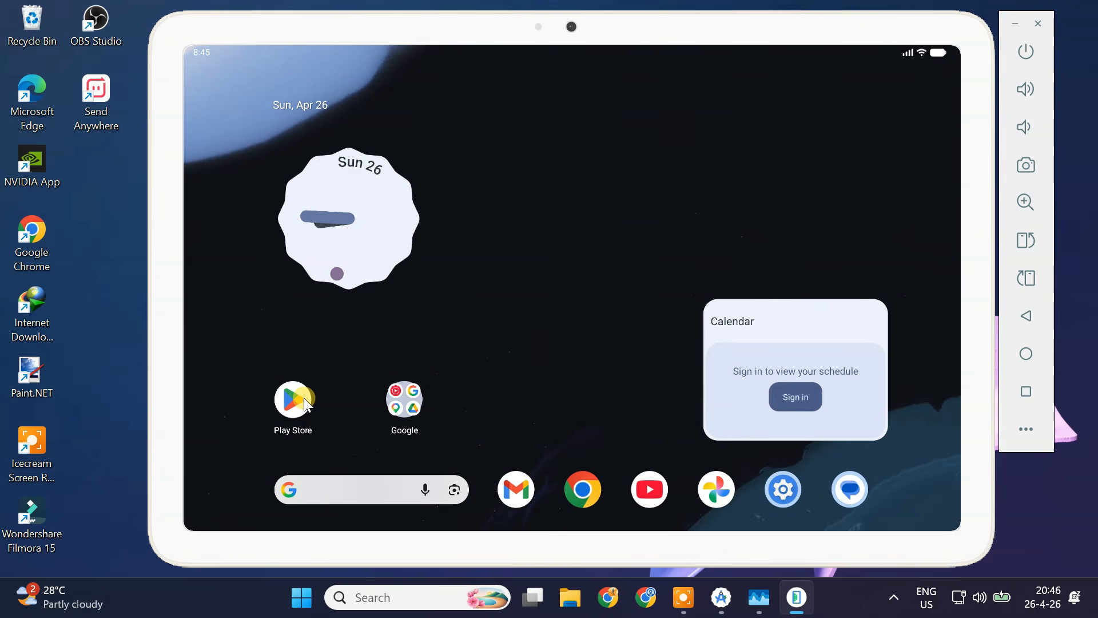
Open the Play Store on the tablet, start signing in and submit the Google account's e-mail address.
left_click(294, 400)
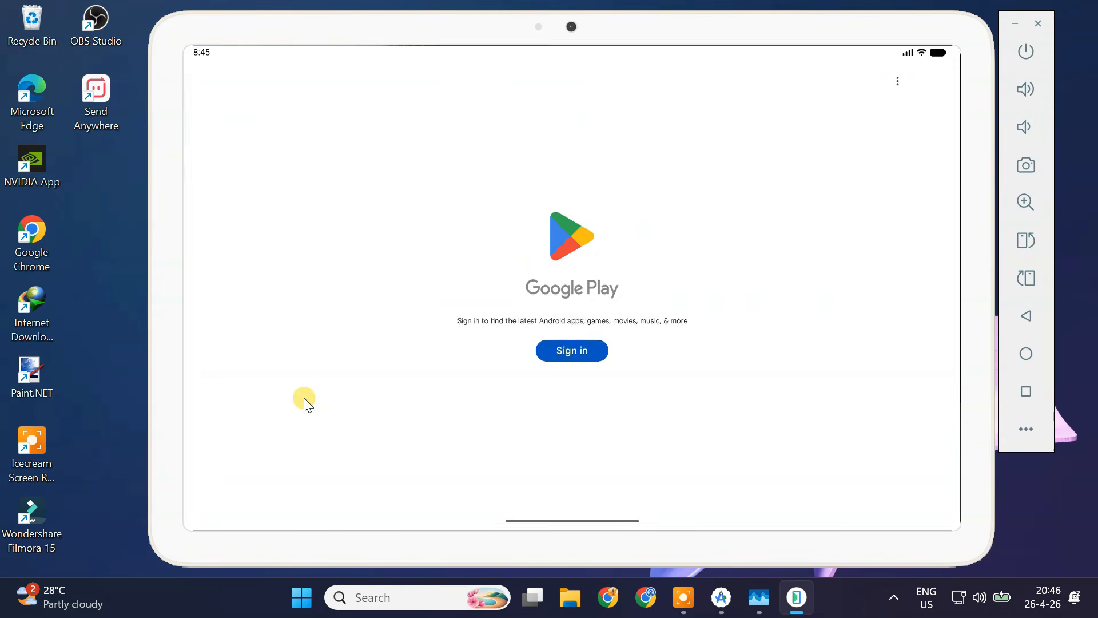
left_click(572, 350)
left_click(519, 268)
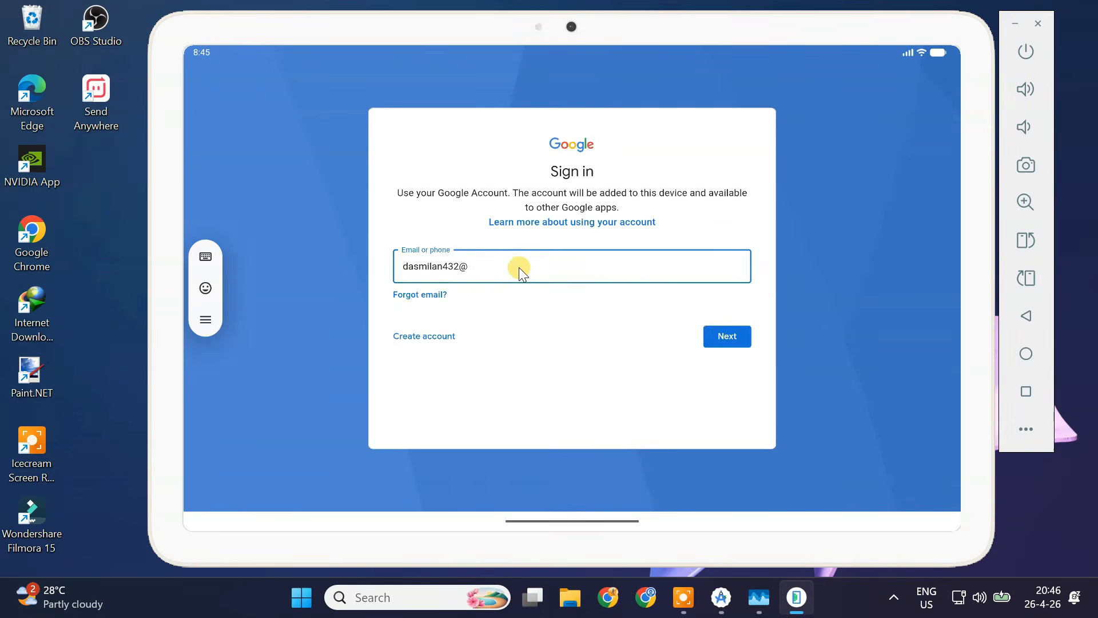
key("Return")
Enter the account password and the 2-Step Verification code from Google Authenticator to complete the Google sign-in.
type("••••••••••••")
key("Return")
left_click(557, 380)
left_click(496, 318)
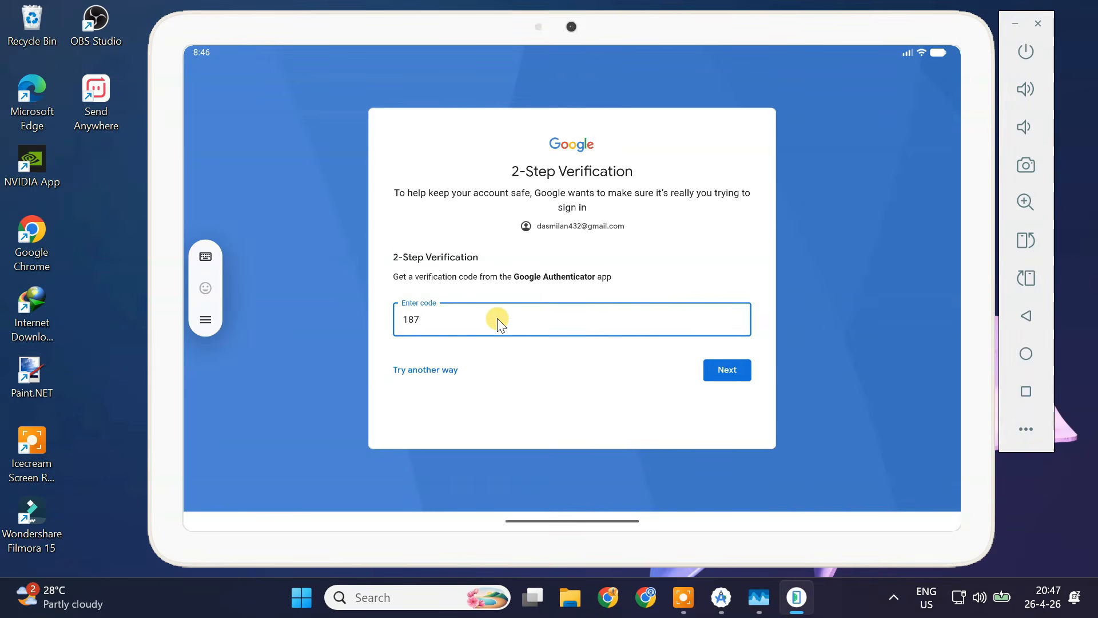
left_click(732, 365)
left_click(730, 437)
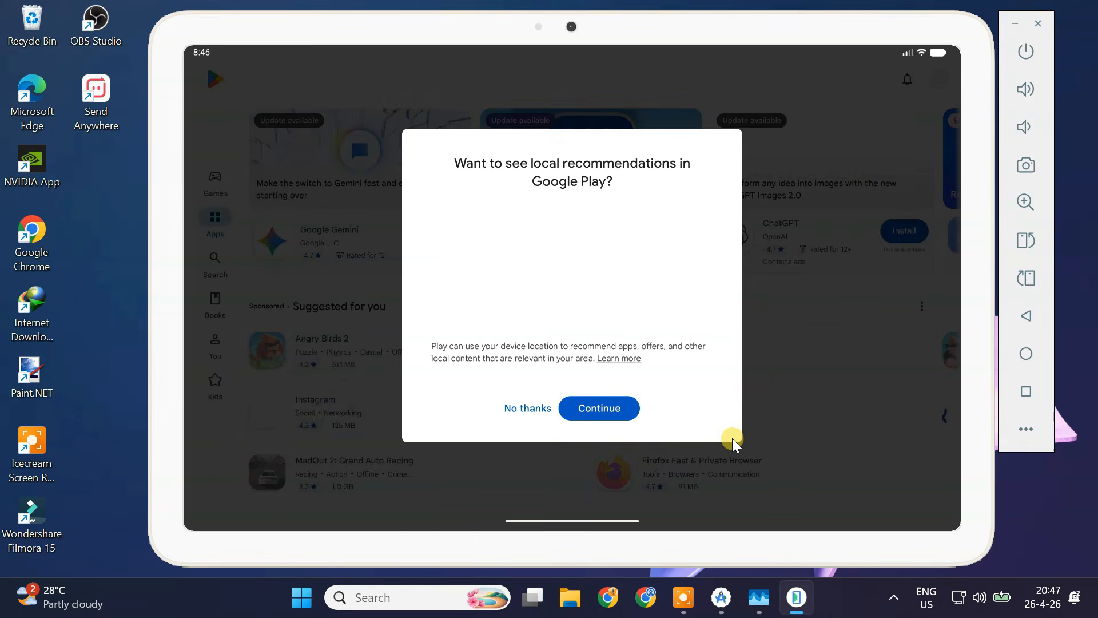
Decline local recommendations in Google Play and browse the Apps page.
left_click(522, 408)
scroll(543, 397, "down", 10)
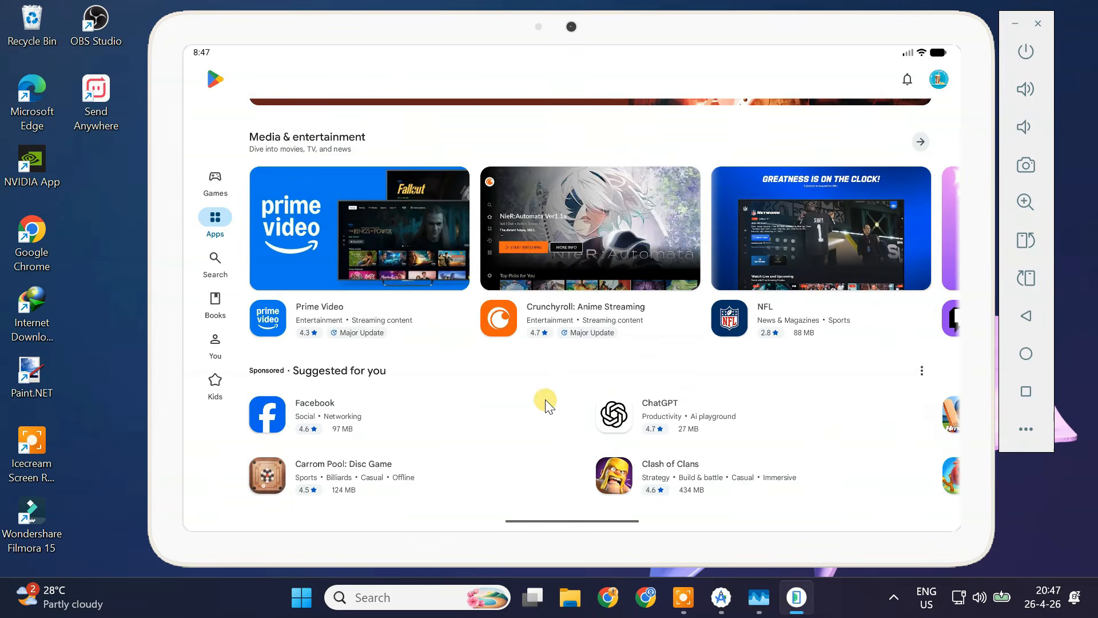
scroll(545, 400, "up", 10)
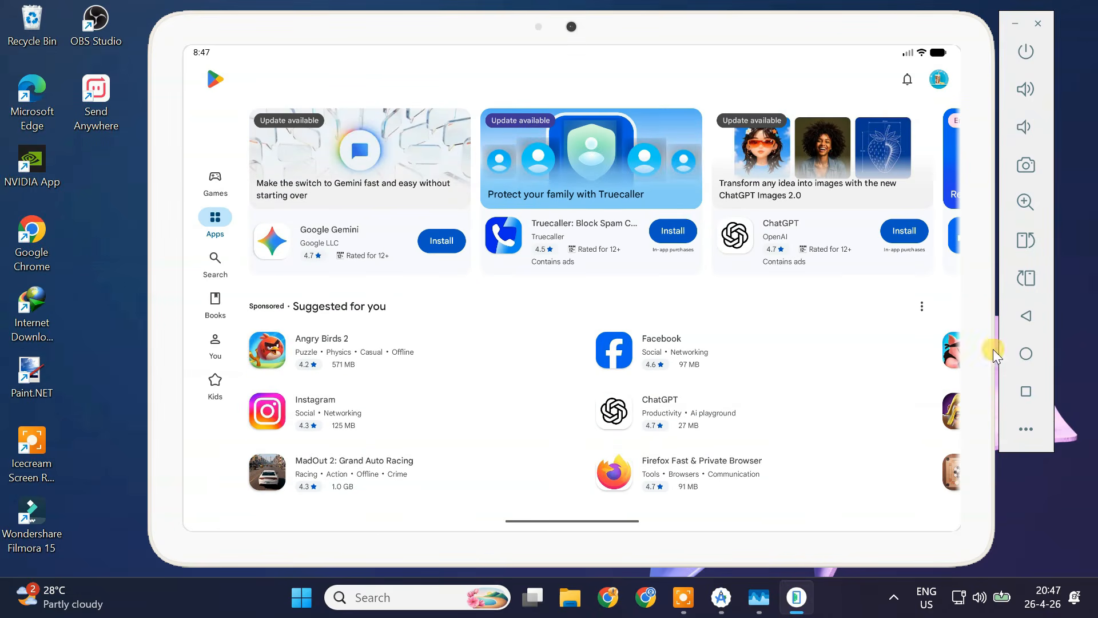
Leave the Play Store, view all installed apps in the app drawer and return to the home screen.
left_click(1027, 315)
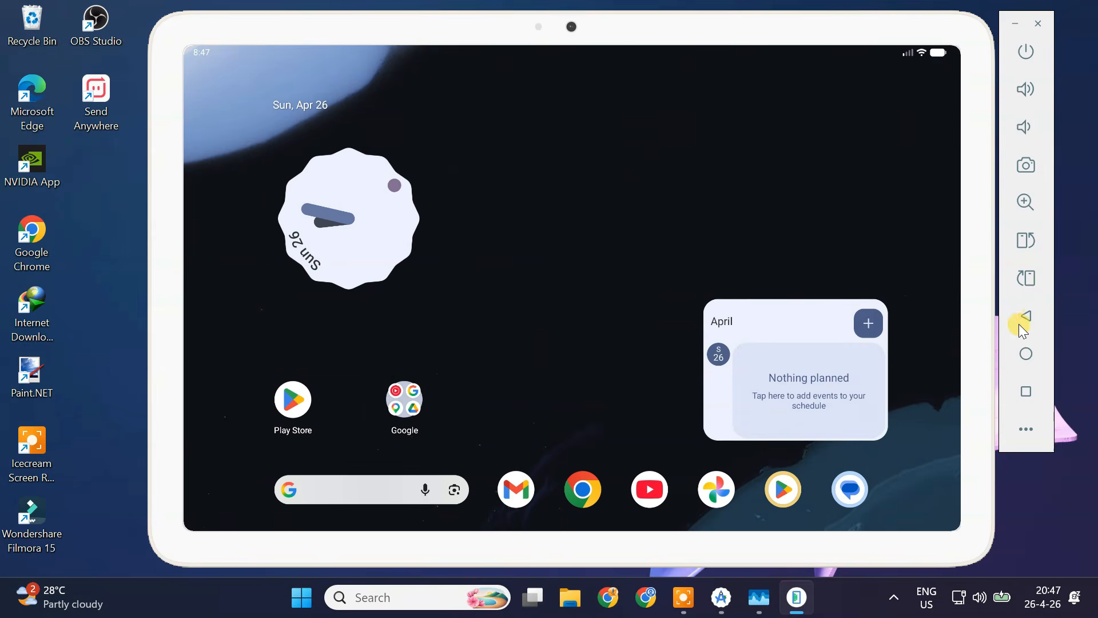
left_click_drag(636, 362, 639, 264)
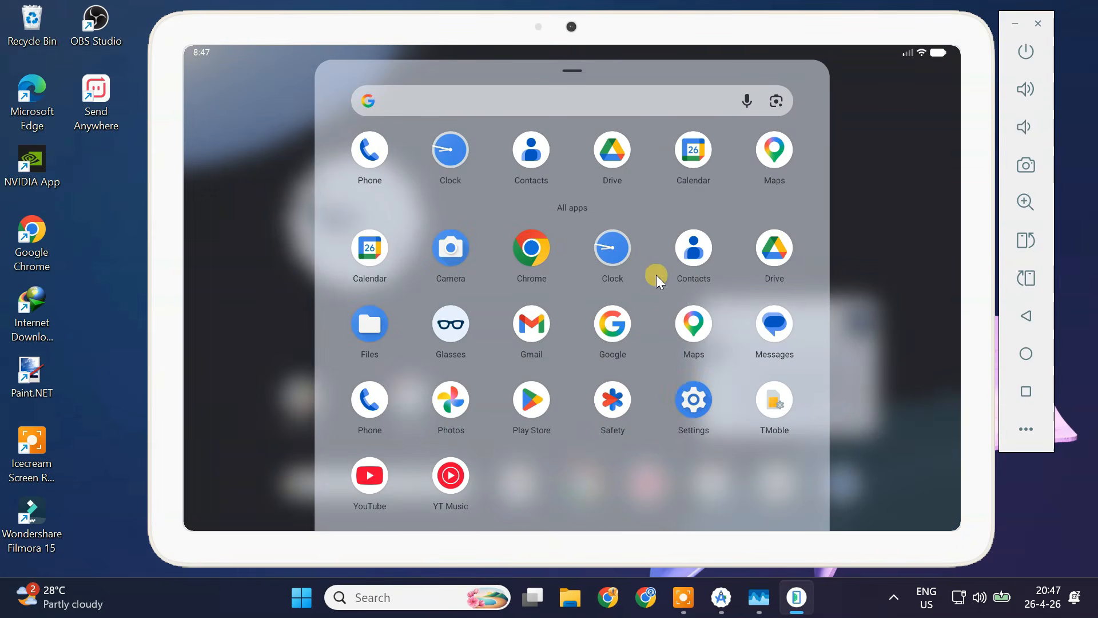
left_click(1026, 316)
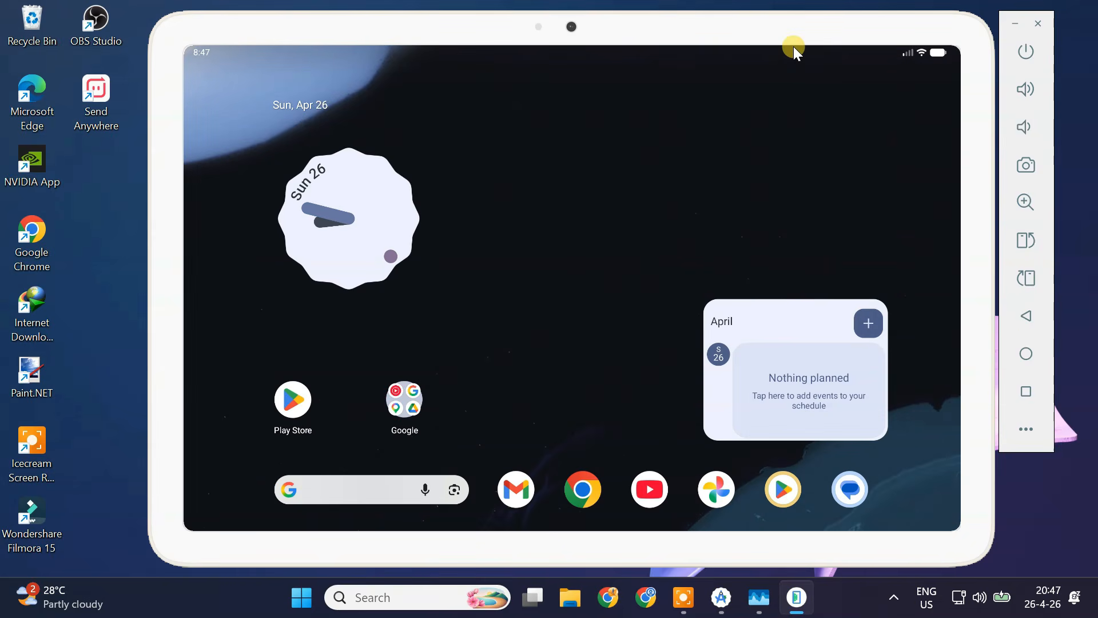
Open the tablet's quick settings, view the second page of tiles and return to the home screen.
left_click_drag(794, 46, 794, 245)
left_click_drag(433, 235, 283, 235)
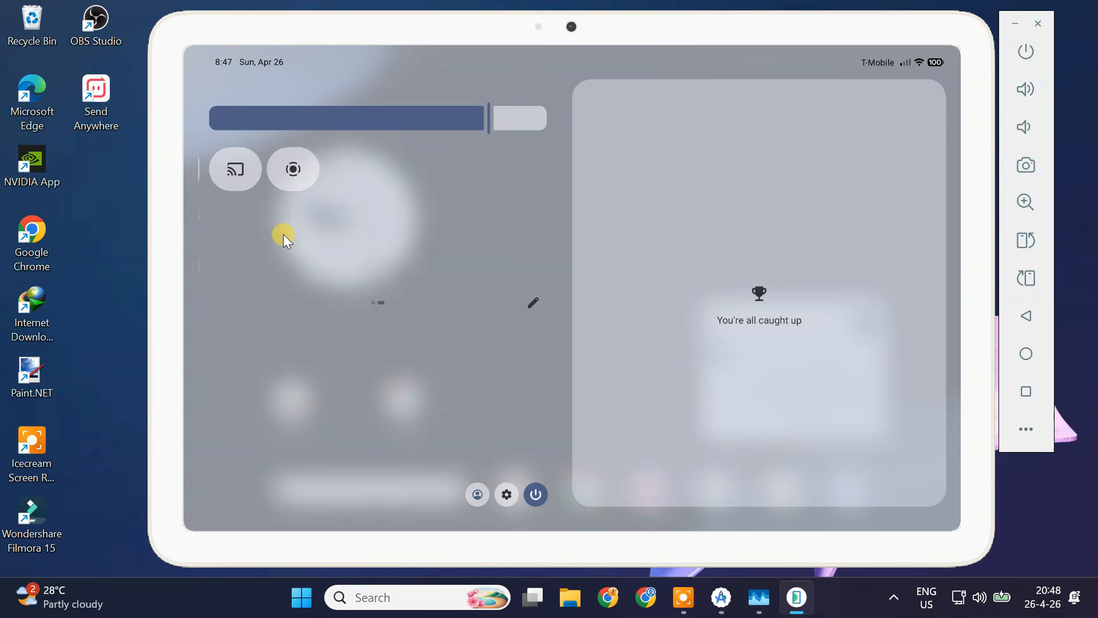
left_click(1025, 316)
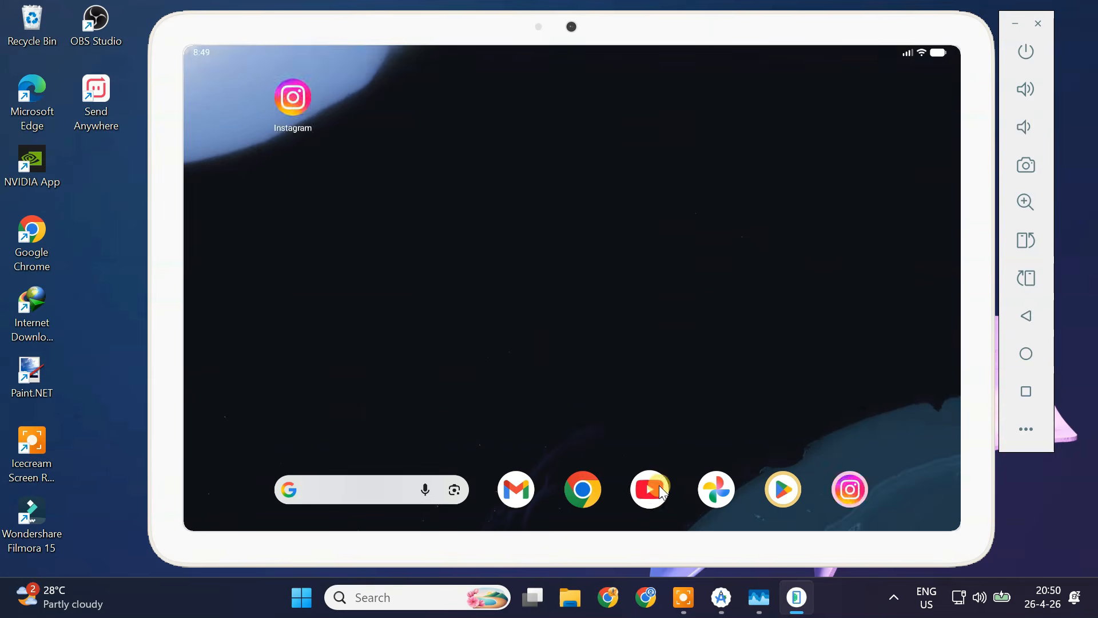
Open YouTube on the tablet, browse the home feed and play the "Bank Loan" village business video.
left_click(660, 490)
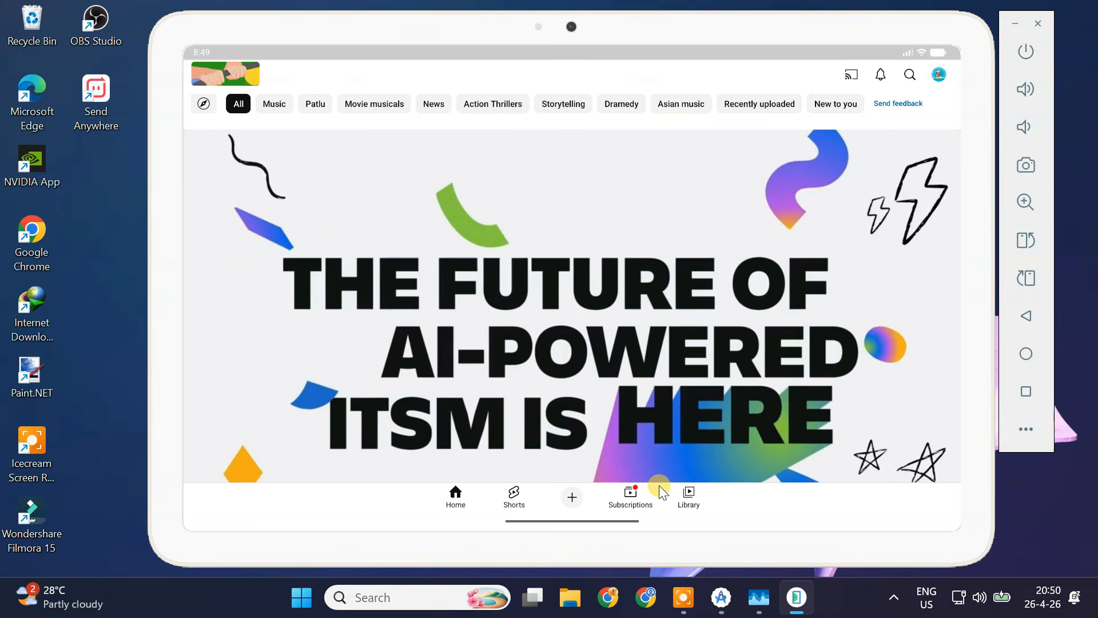
scroll(762, 408, "down", 15)
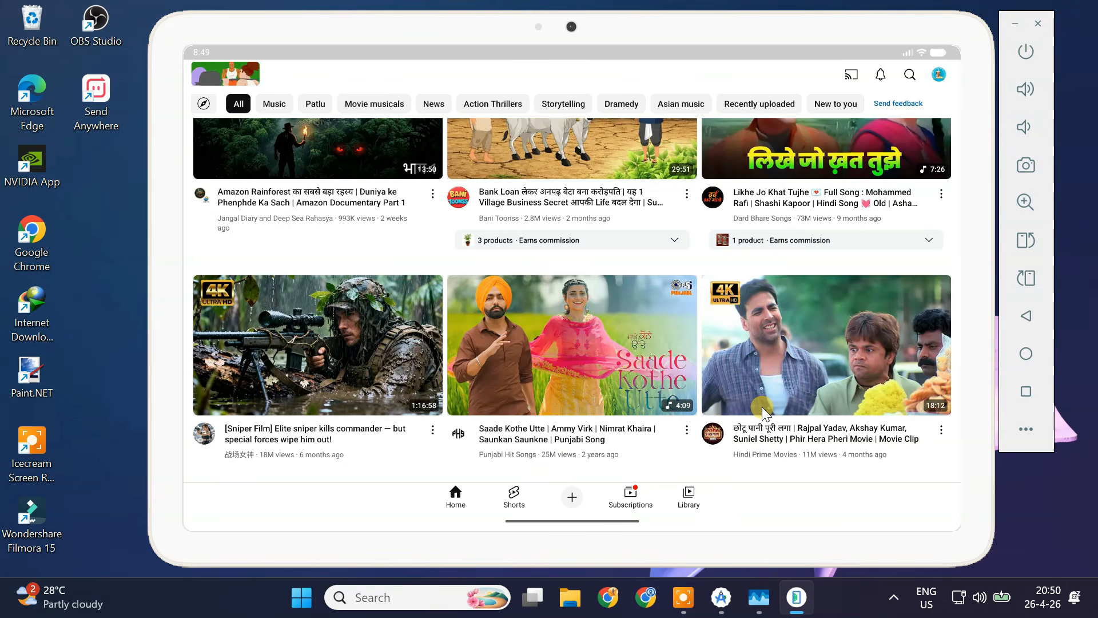
scroll(762, 407, "up", 2)
left_click(646, 239)
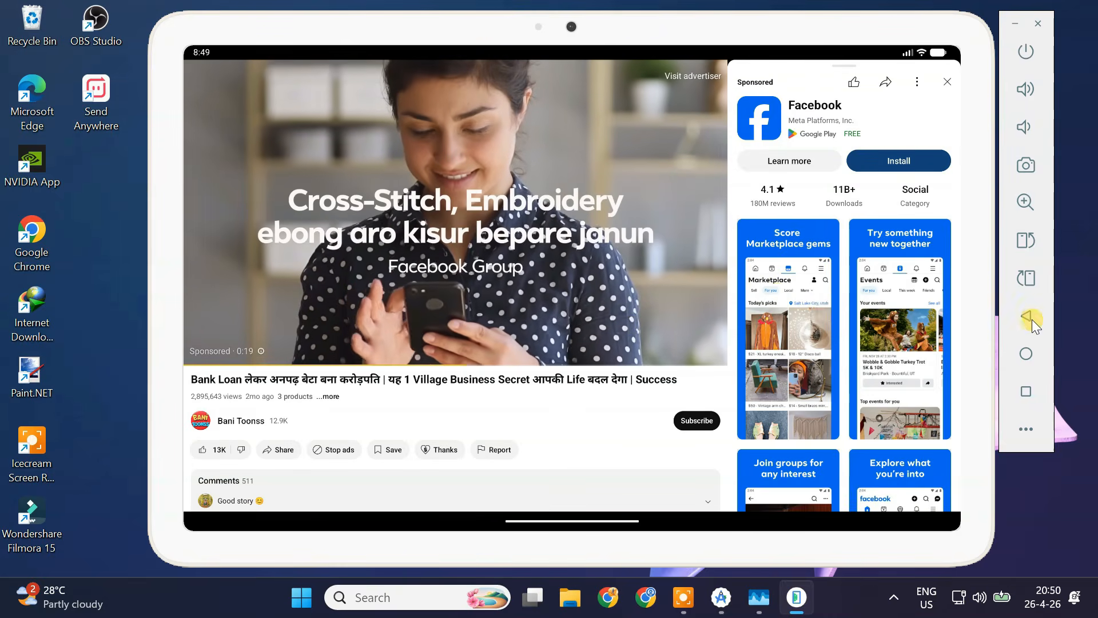
Minimize and close the playing video, and leave YouTube for the home screen.
left_click(1032, 316)
left_click(1033, 315)
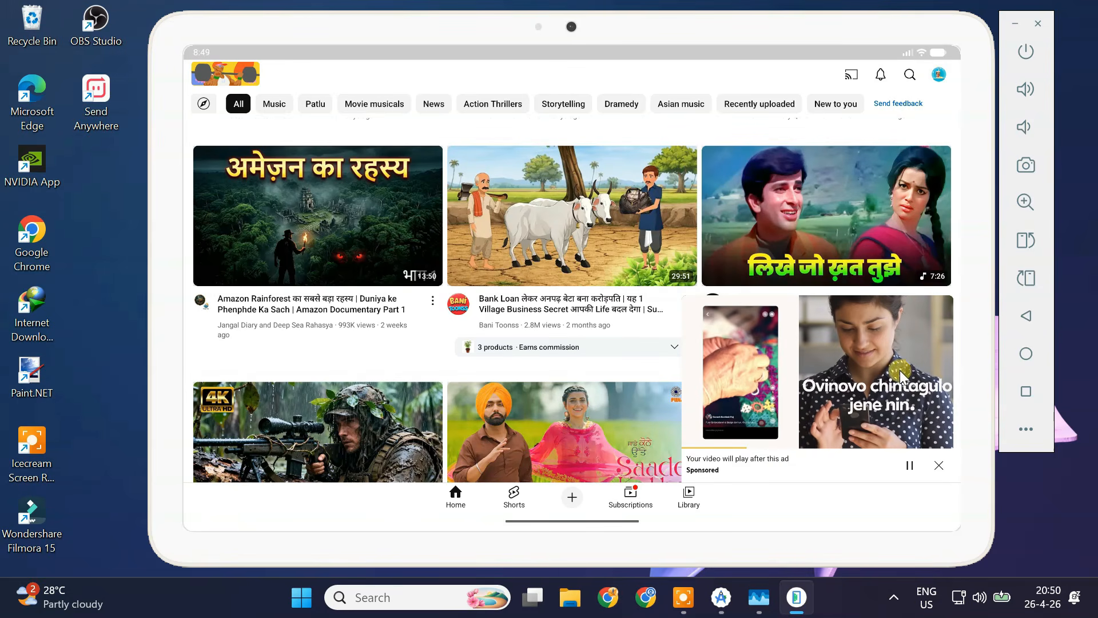
left_click(939, 467)
left_click(1029, 318)
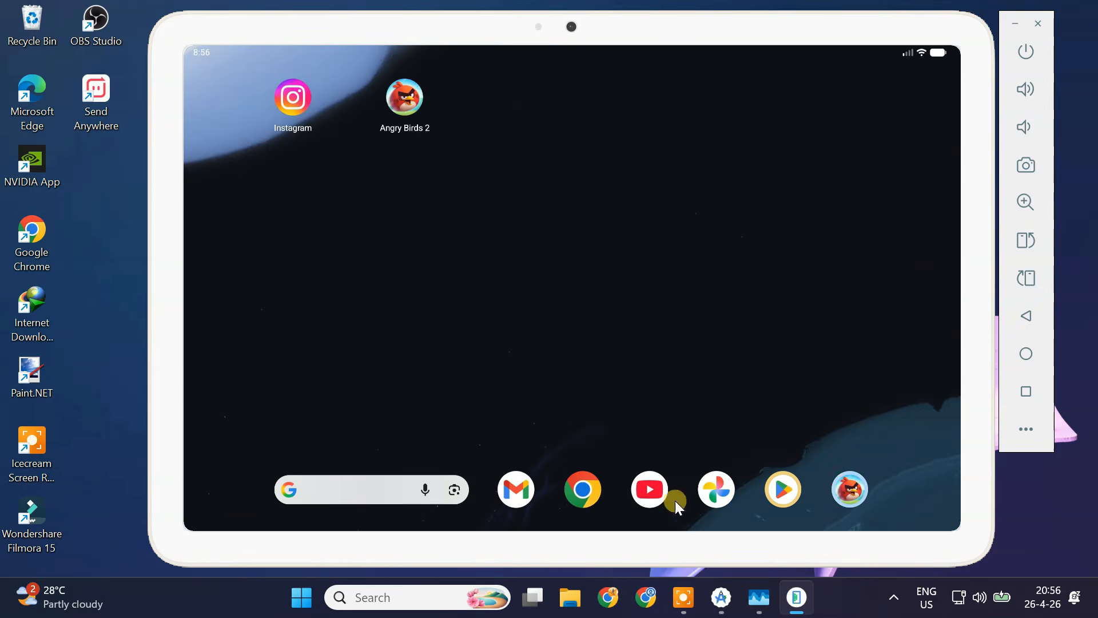
Open the Play Store and go back from the Angry Birds 2 page to the Games page.
left_click(792, 490)
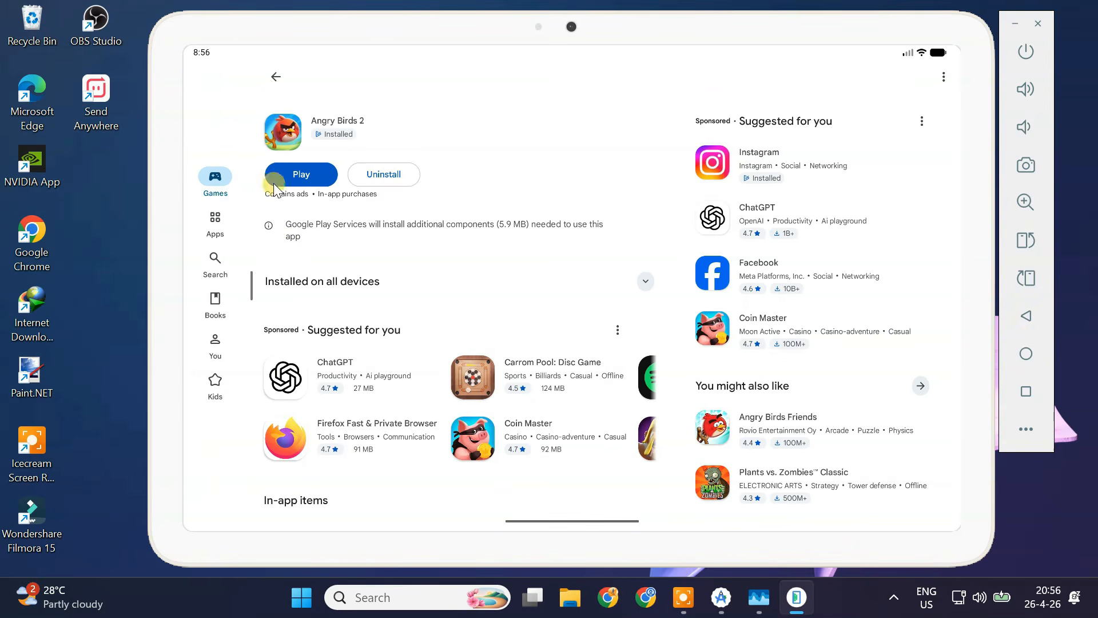
left_click(279, 76)
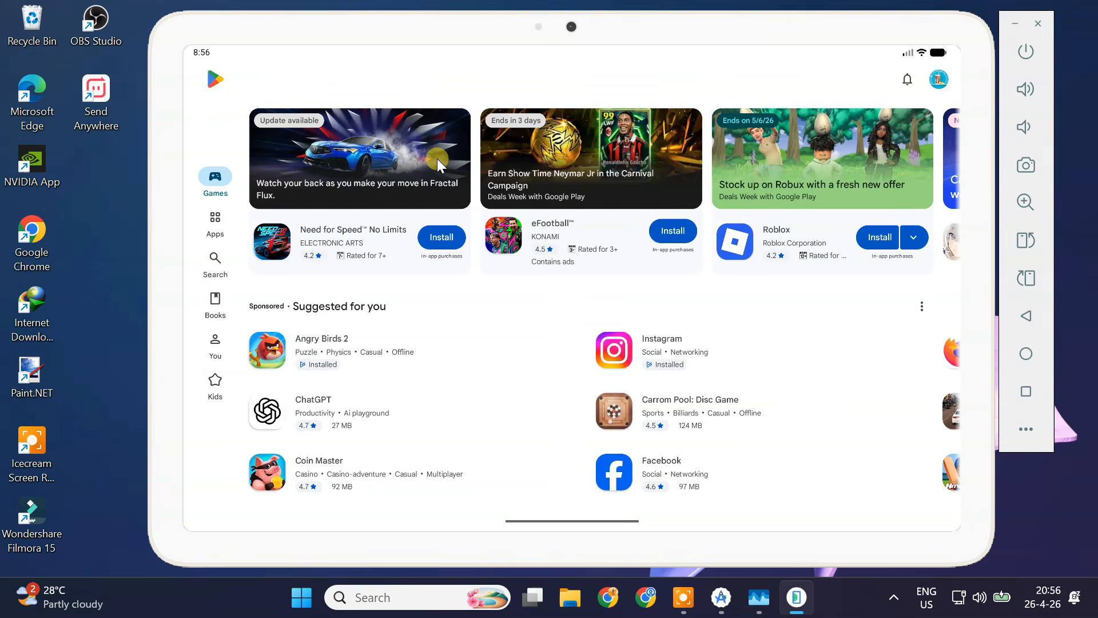
Search the Play Store for "subway surfers" and install the Subway Surfers game by SYBO Games.
left_click(225, 269)
left_click(397, 83)
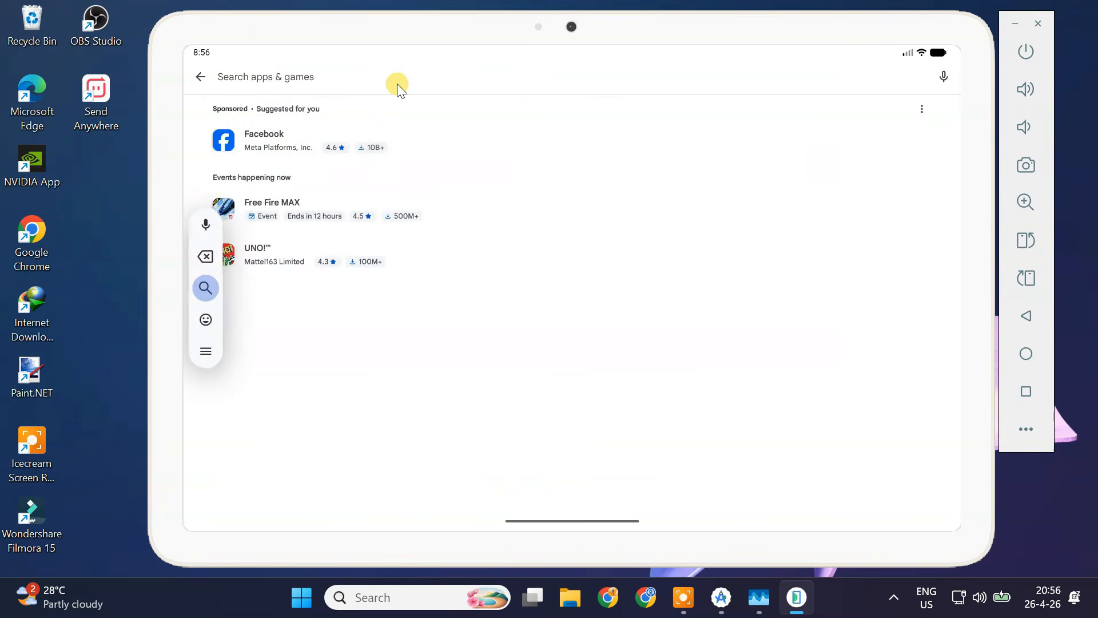
type("subway")
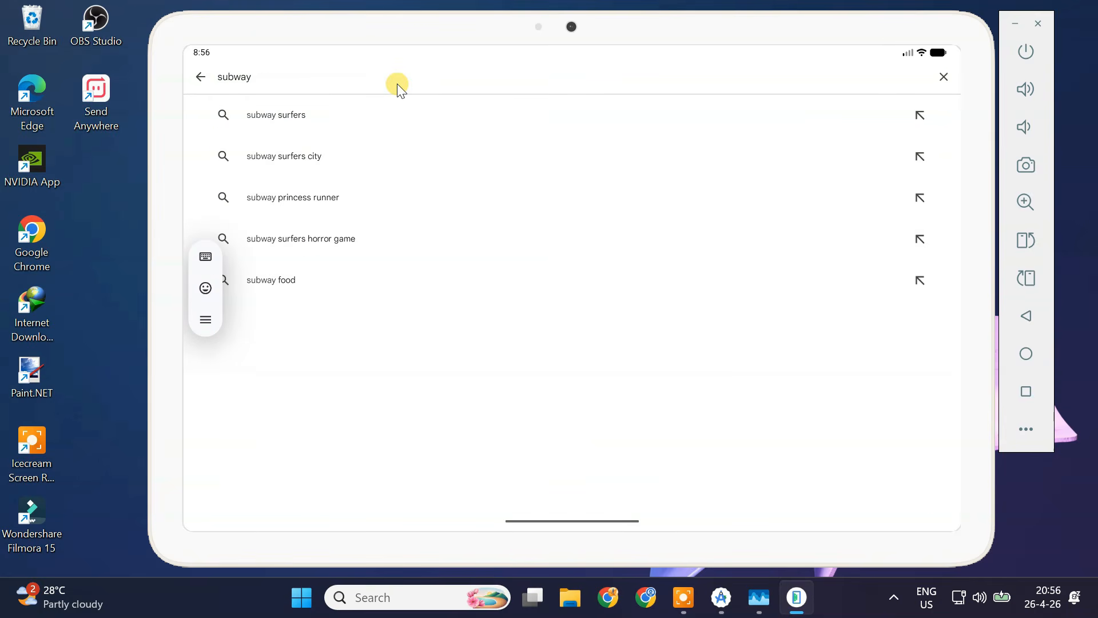
left_click(319, 116)
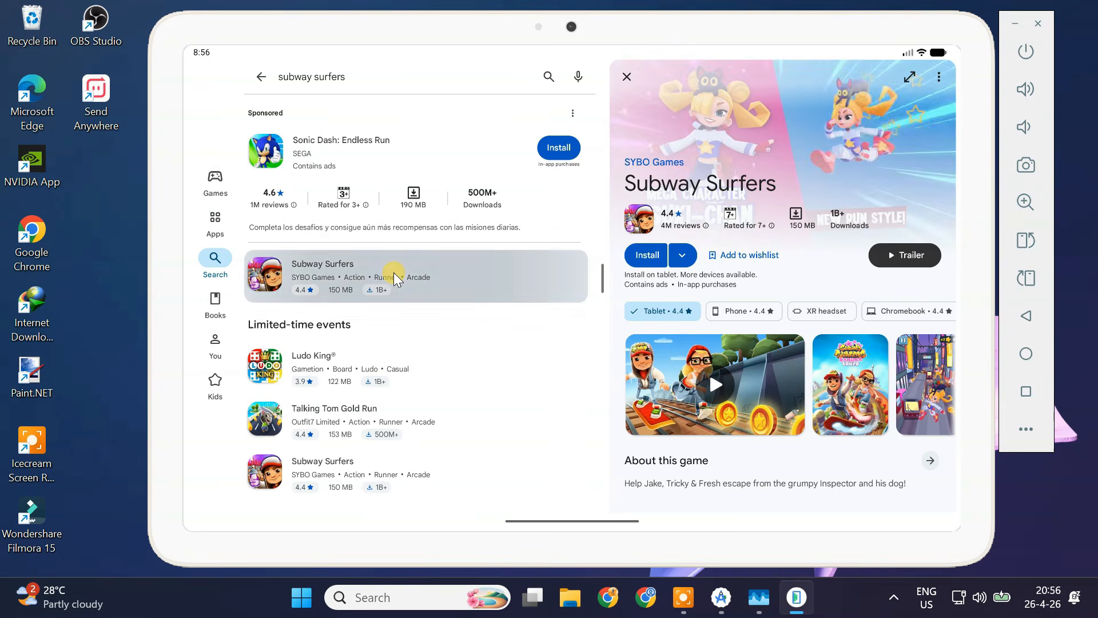
left_click(645, 255)
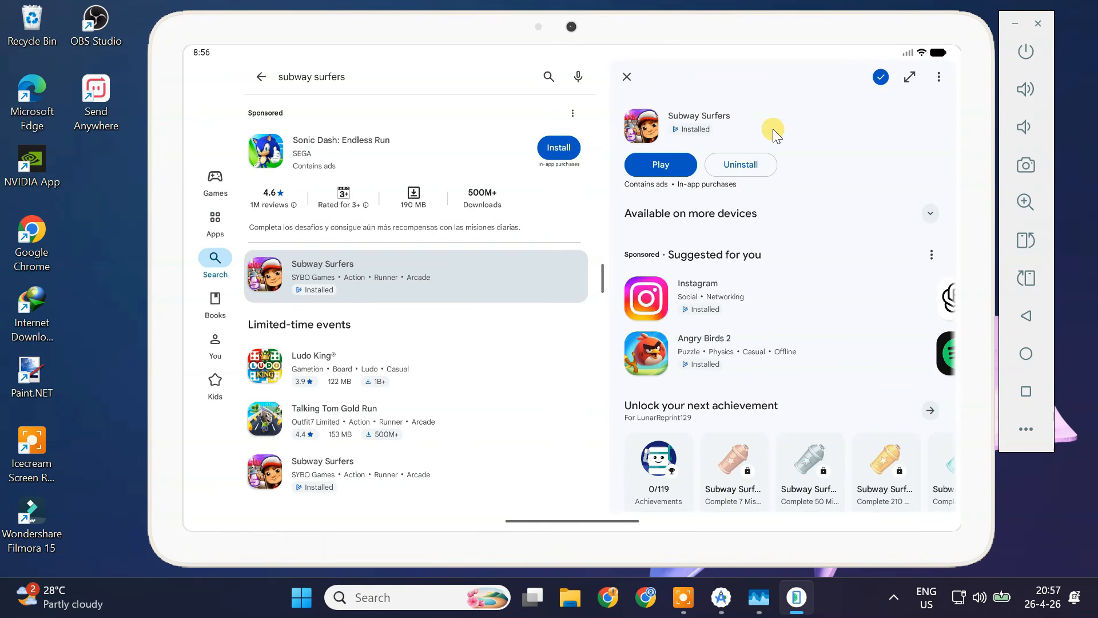
Launch Subway Surfers, enter and confirm the player's age, and start the first run.
left_click(683, 171)
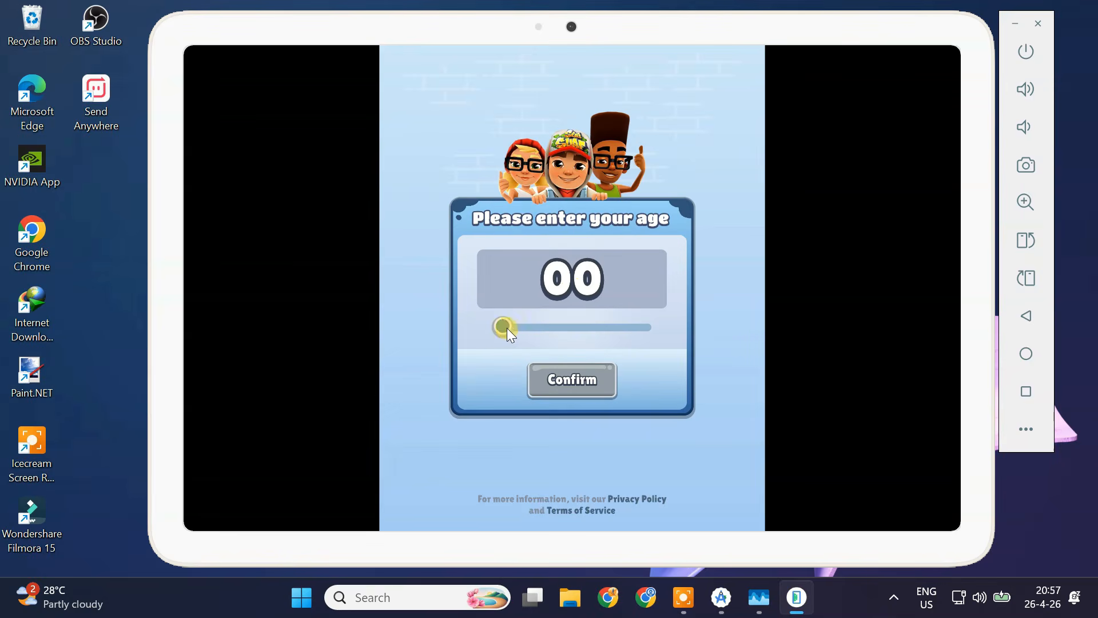
left_click_drag(503, 326, 562, 331)
left_click(582, 376)
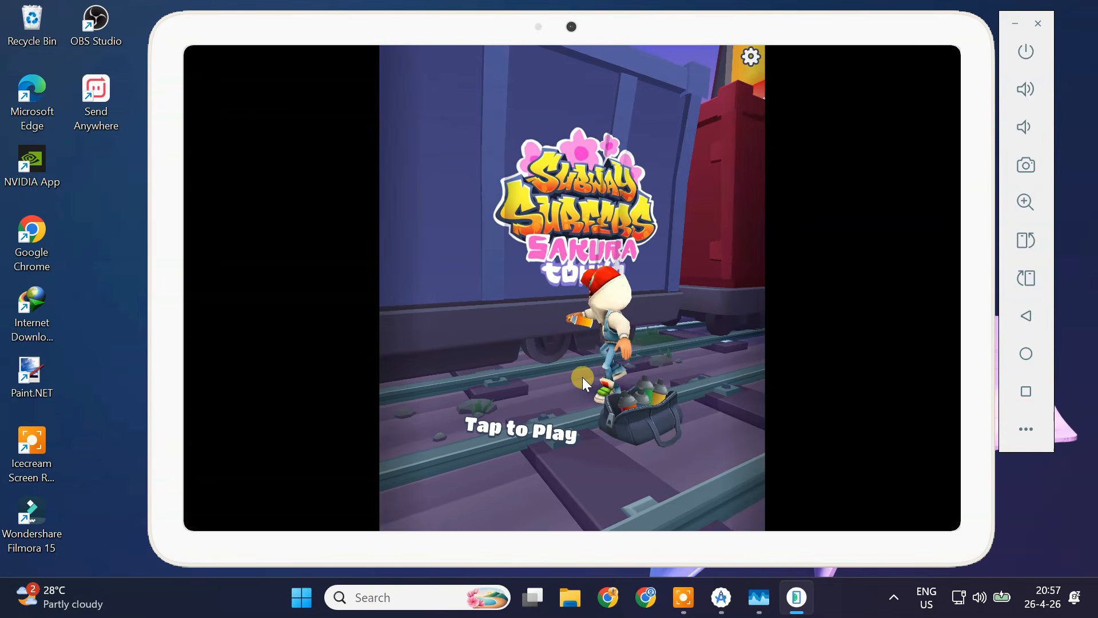
left_click(582, 377)
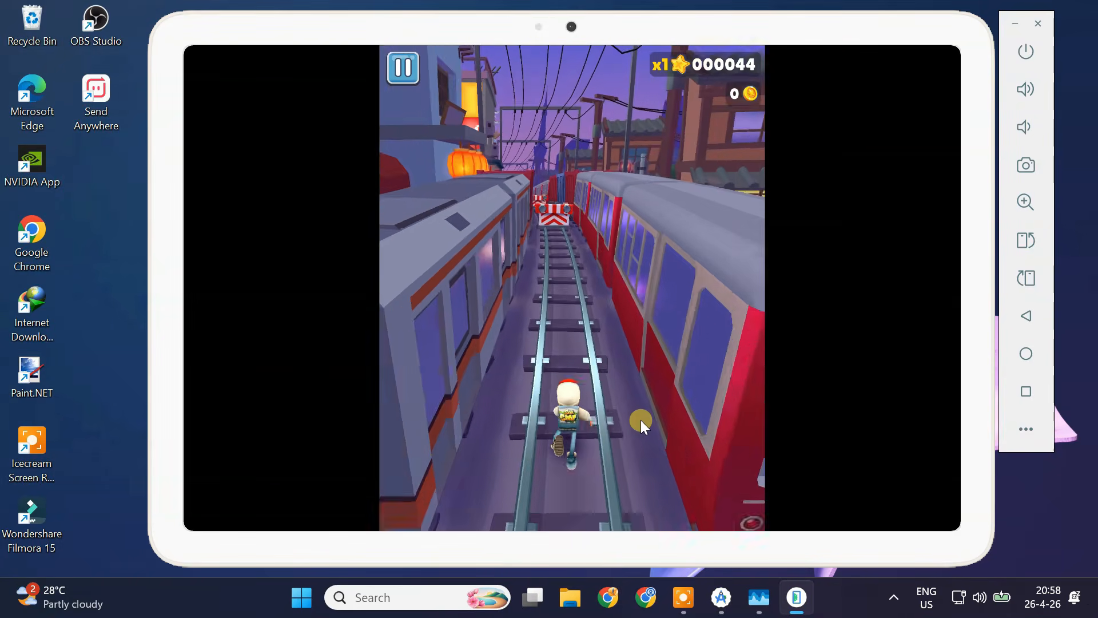
Play through the Subway Surfers movement tutorial by jumping over and rolling under barriers, and switching between the side and middle tracks.
left_click_drag(640, 420, 637, 251)
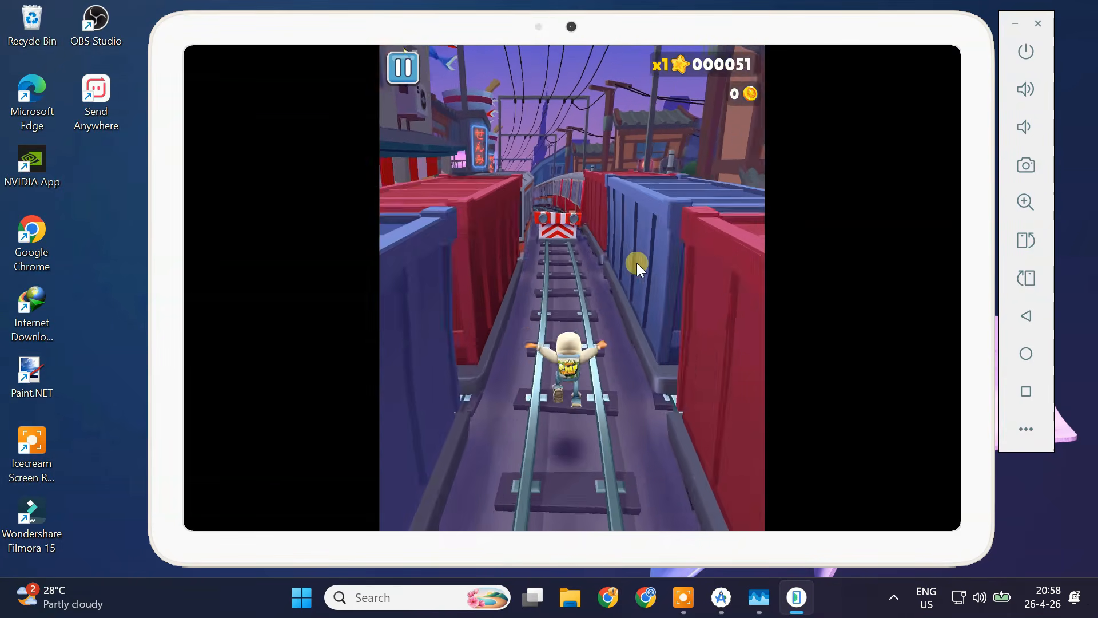
left_click_drag(647, 377, 647, 270)
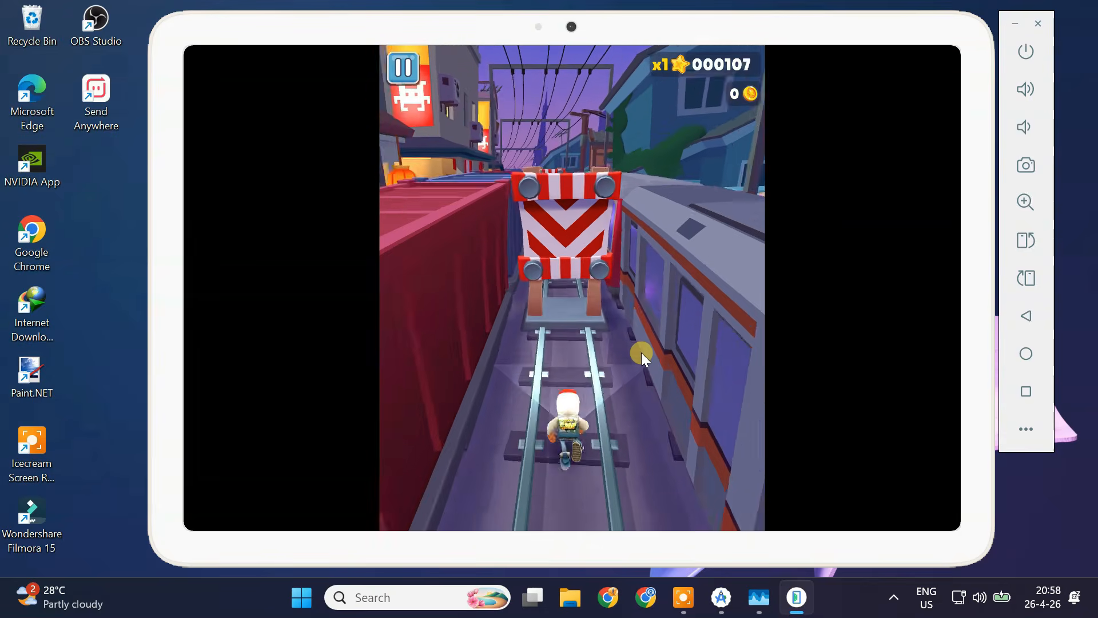
key("Down")
key("Down")
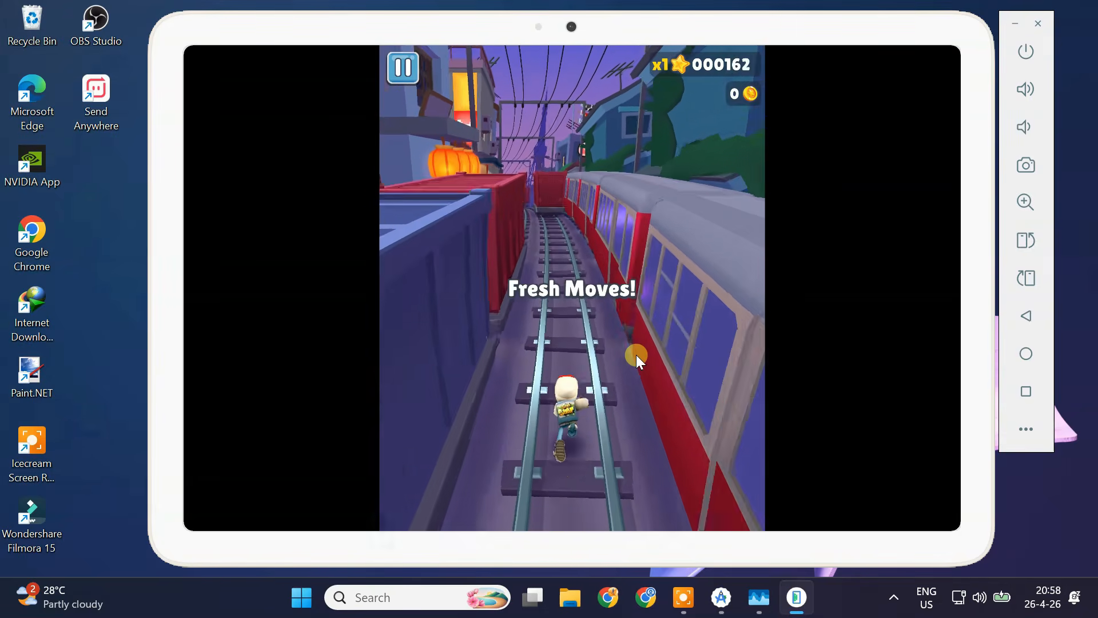
key("Left")
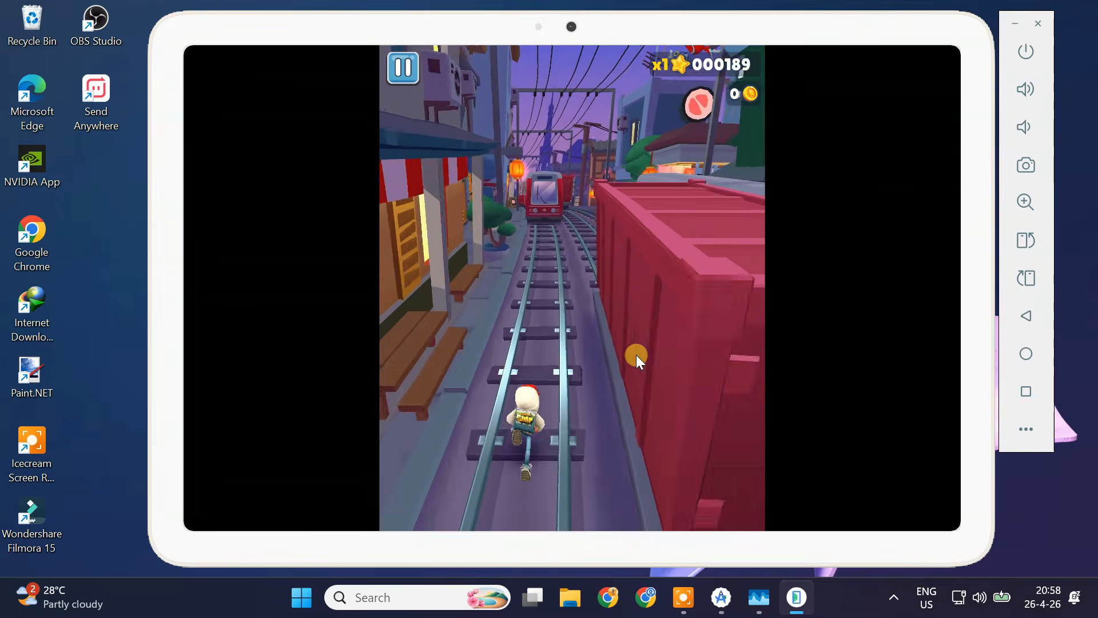
key("Right")
key("Right")
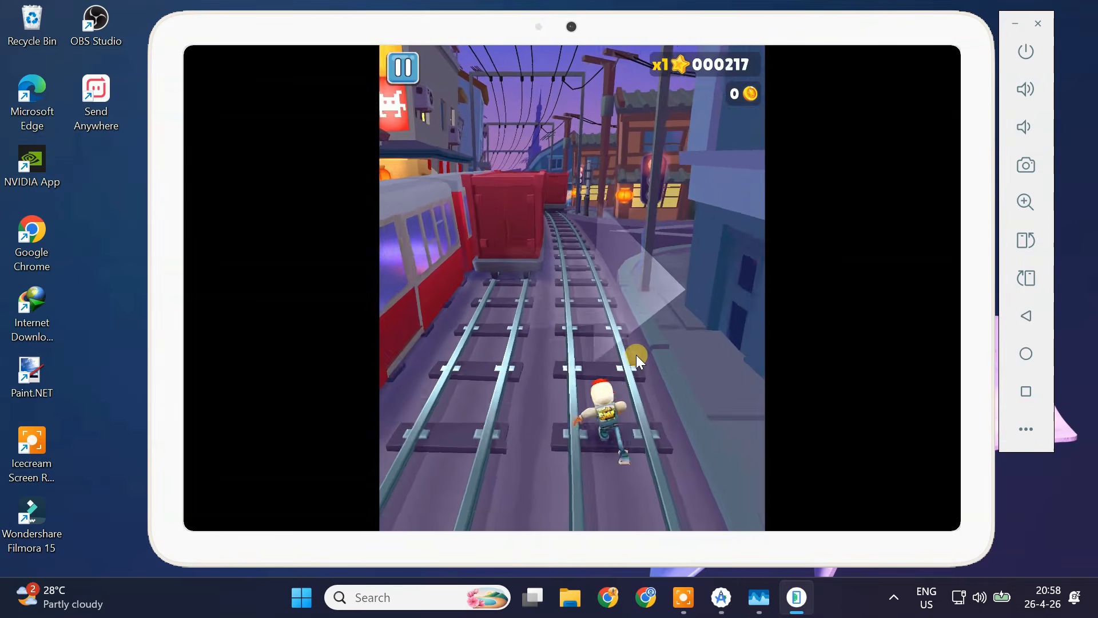
key("Left")
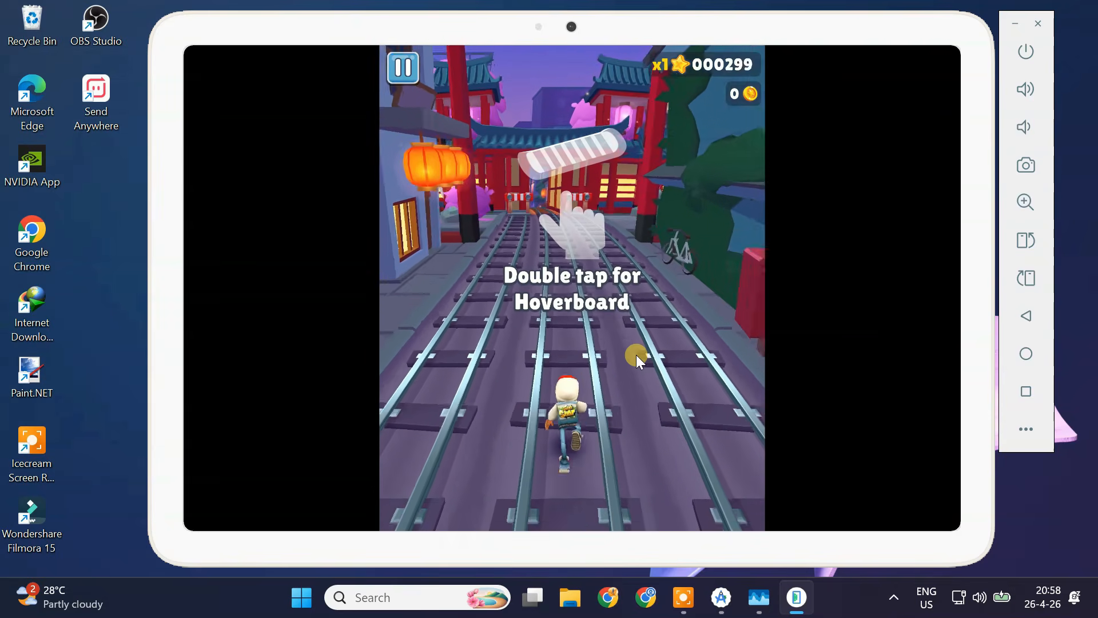
Activate the hoverboard and steer the runner between the tracks, avoiding the trains and collecting coins.
double_click(685, 382)
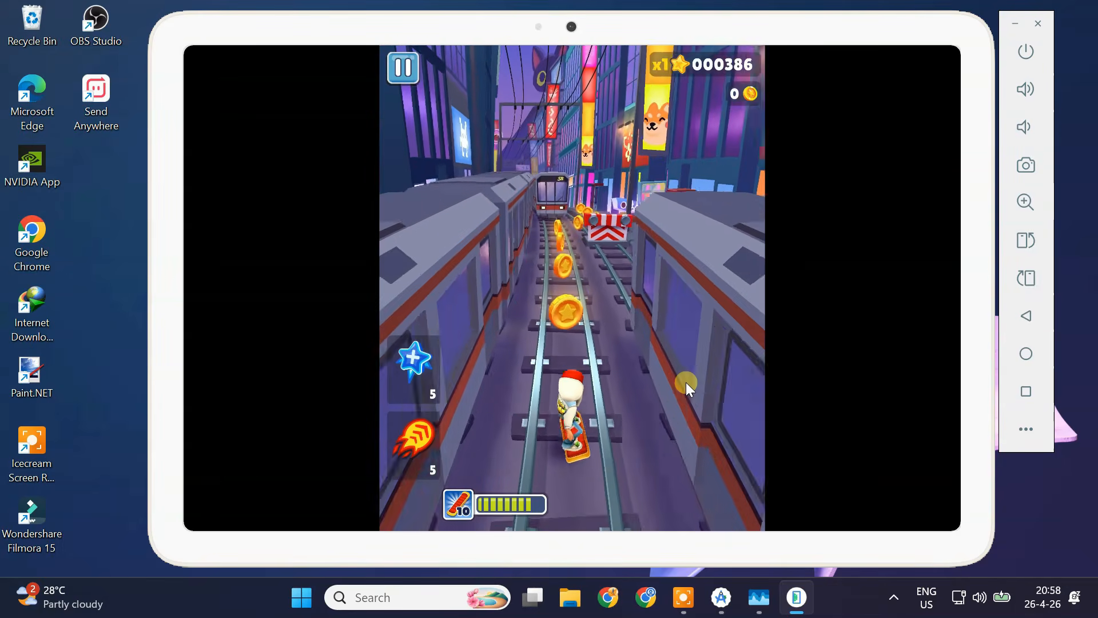
key("Right")
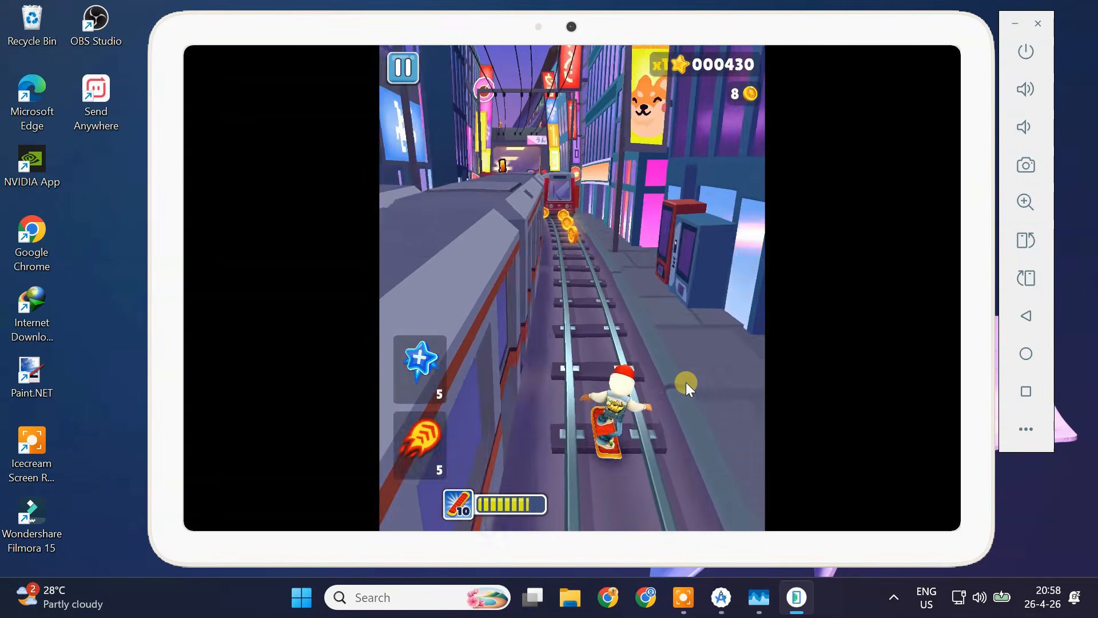
key("Left")
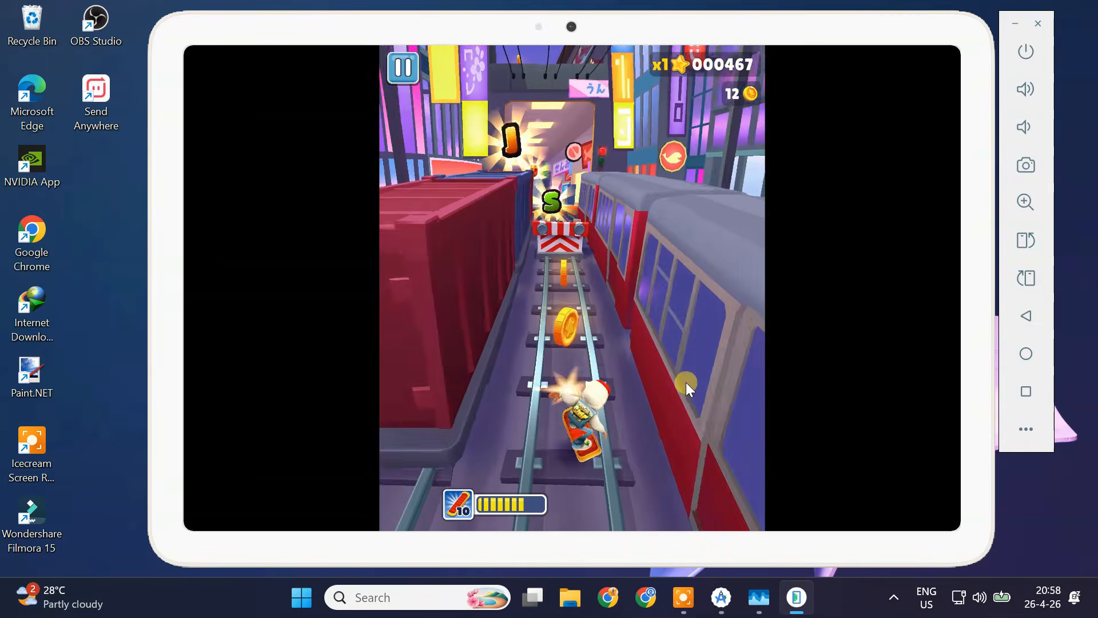